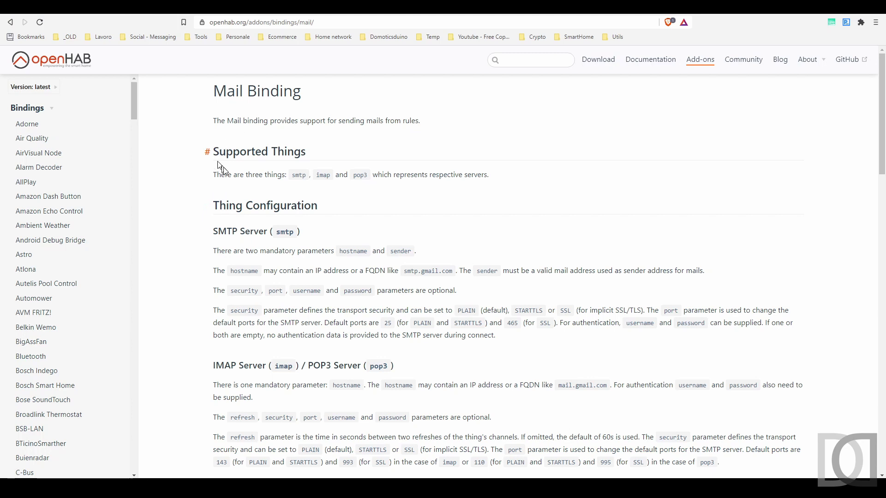
Step: Scroll the Mail Binding docs down to the rule actions and highlight sendMail and sendHtmlMail
{"action": "scroll", "coordinate": [158, 230], "scroll_direction": "down", "scroll_amount": 1}
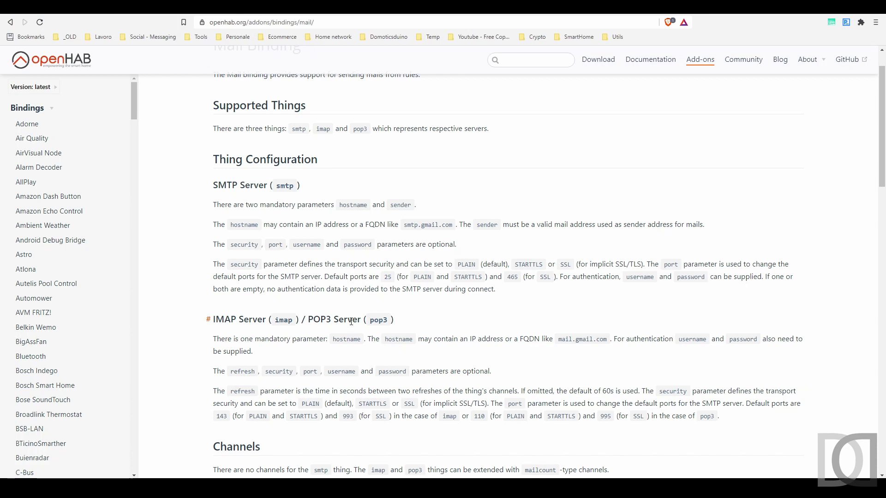
{"action": "scroll", "coordinate": [180, 303], "scroll_direction": "down", "scroll_amount": 2}
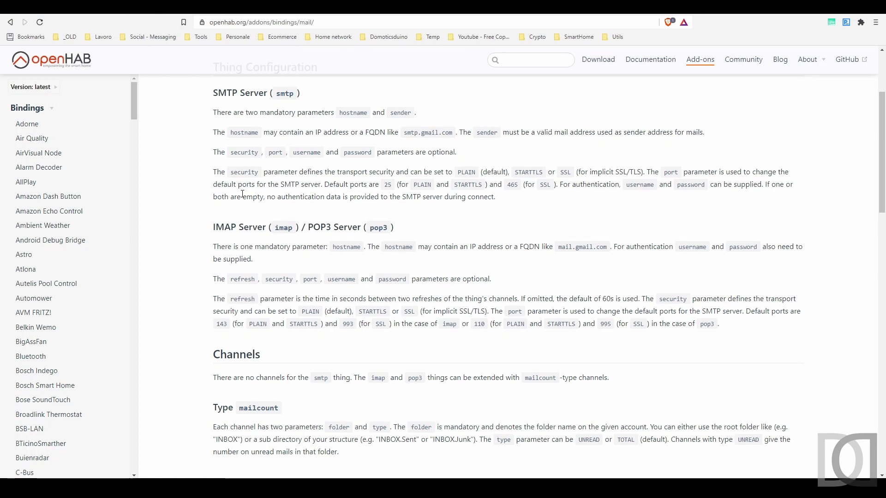
{"action": "scroll", "coordinate": [243, 194], "scroll_direction": "down", "scroll_amount": 8}
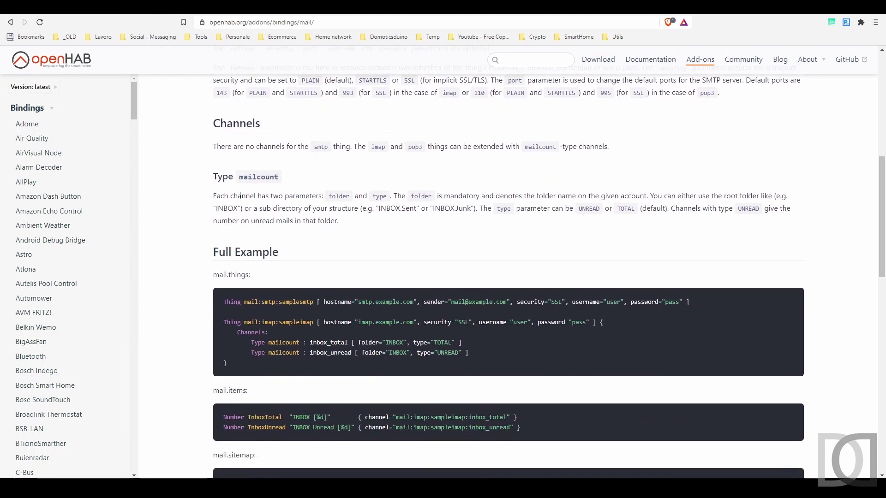
{"action": "scroll", "coordinate": [240, 196], "scroll_direction": "down", "scroll_amount": 4}
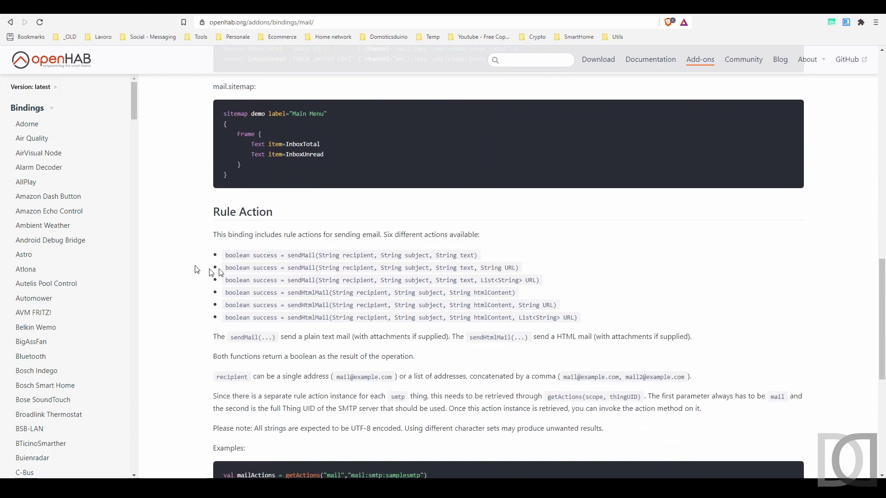
{"action": "double_click", "coordinate": [302, 255]}
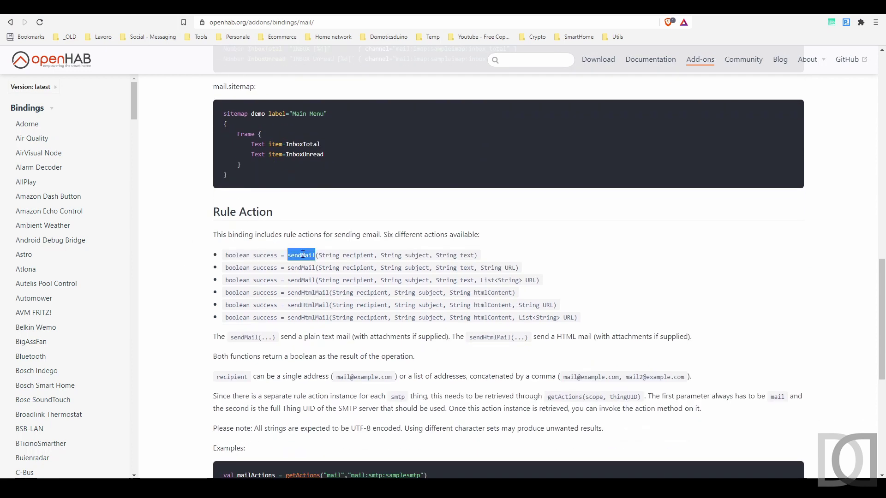
{"action": "double_click", "coordinate": [308, 294]}
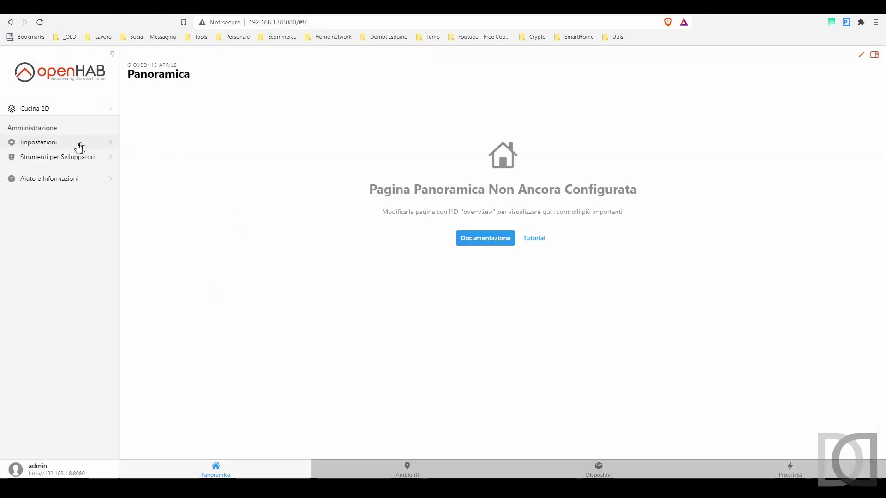
Step: Check that Mail Binding is among the 9 installed bindings, briefly searching 'mail' in the add-on store
{"action": "left_click", "coordinate": [72, 148]}
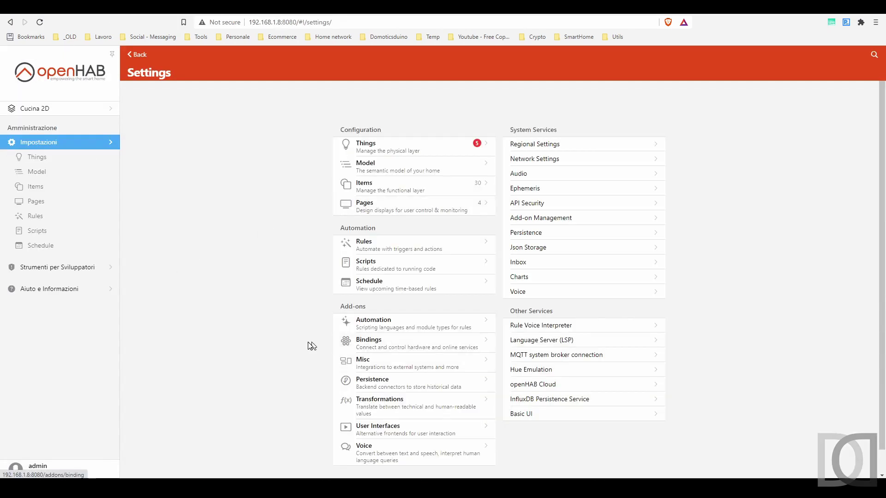
{"action": "left_click", "coordinate": [376, 345]}
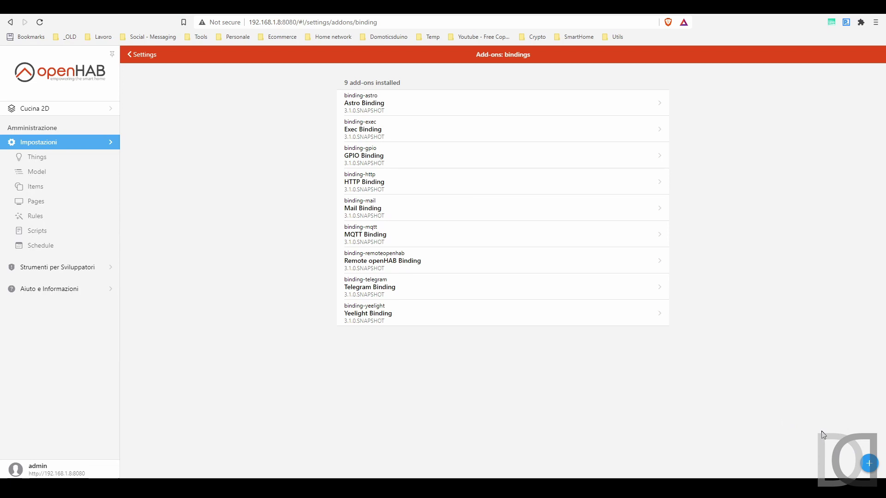
{"action": "left_click", "coordinate": [869, 463]}
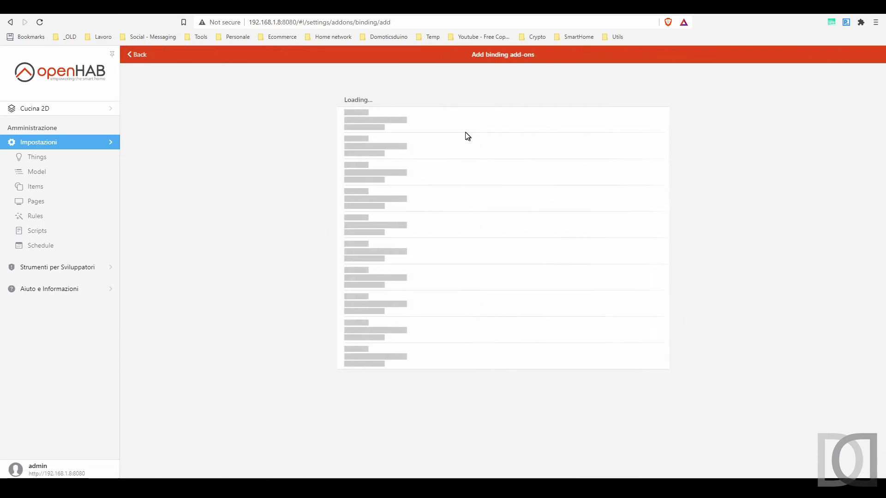
{"action": "left_click", "coordinate": [387, 73]}
{"action": "type", "text": "mail"}
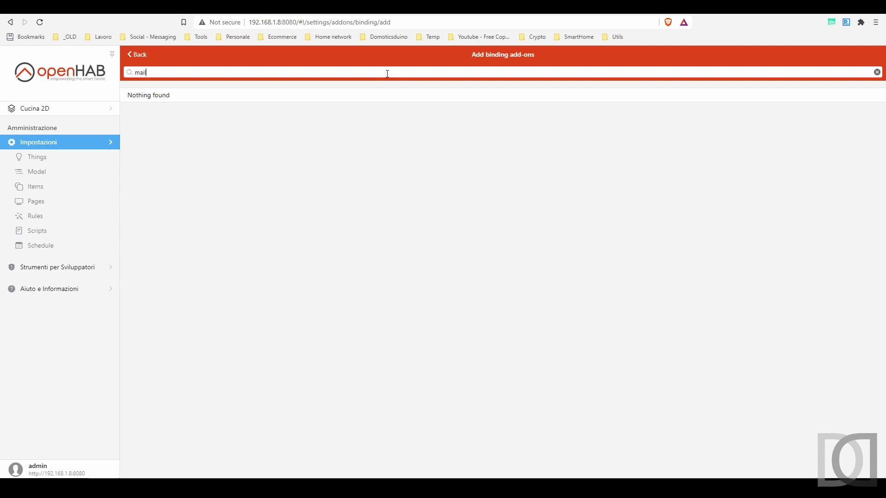
{"action": "key", "text": "ctrl+a"}
{"action": "key", "text": "BackSpace"}
{"action": "left_click", "coordinate": [139, 55]}
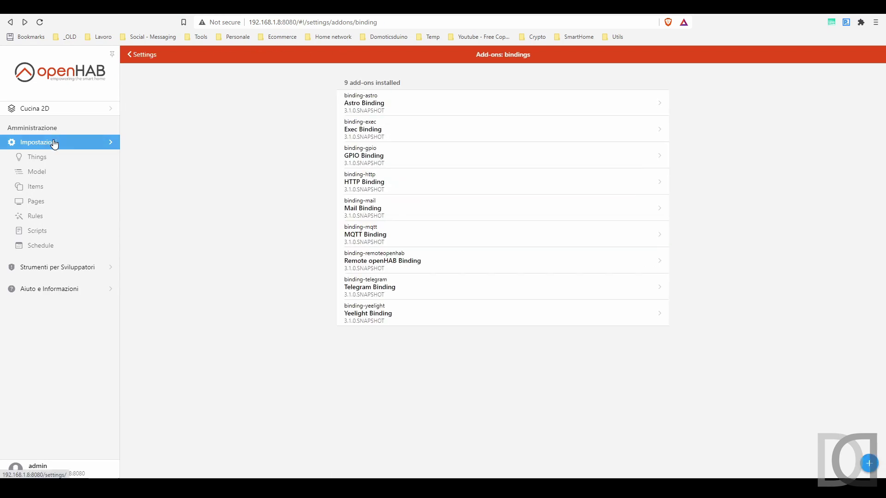
{"action": "left_click", "coordinate": [51, 149]}
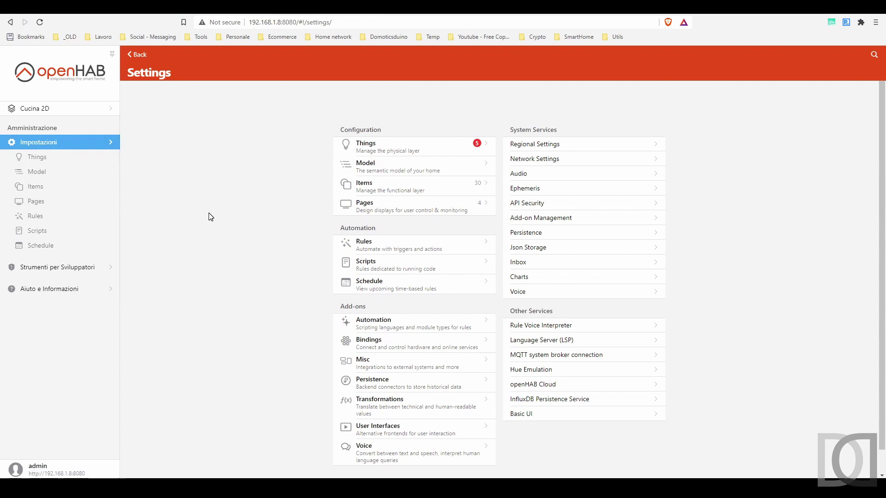
Step: Start a new Mail Binding SMTP Server Thing with the advanced settings shown
{"action": "left_click", "coordinate": [365, 152]}
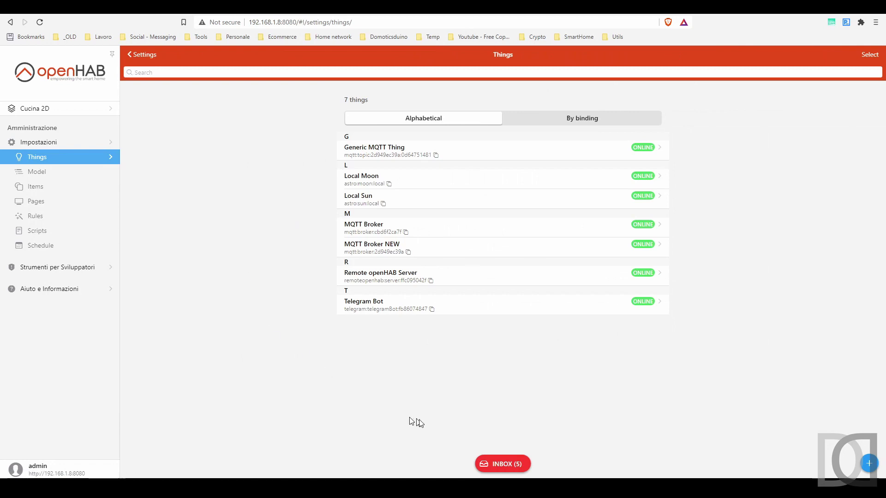
{"action": "left_click", "coordinate": [869, 463]}
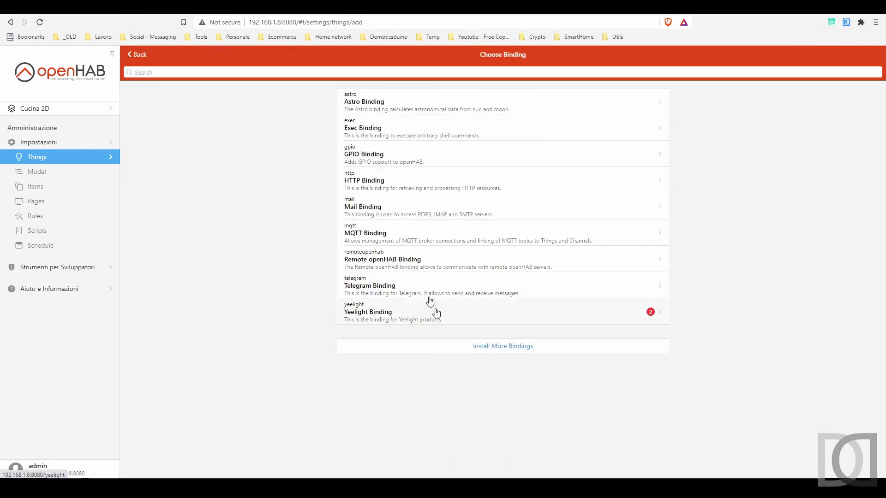
{"action": "left_click", "coordinate": [369, 205]}
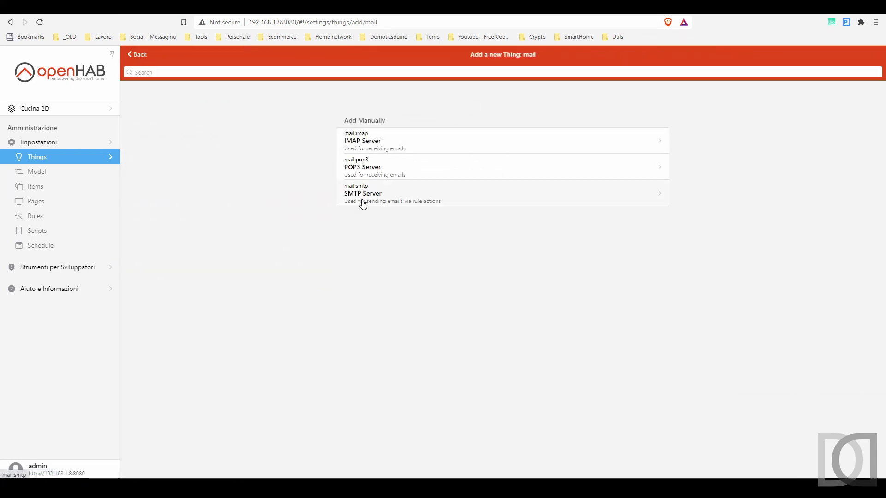
{"action": "left_click", "coordinate": [363, 205]}
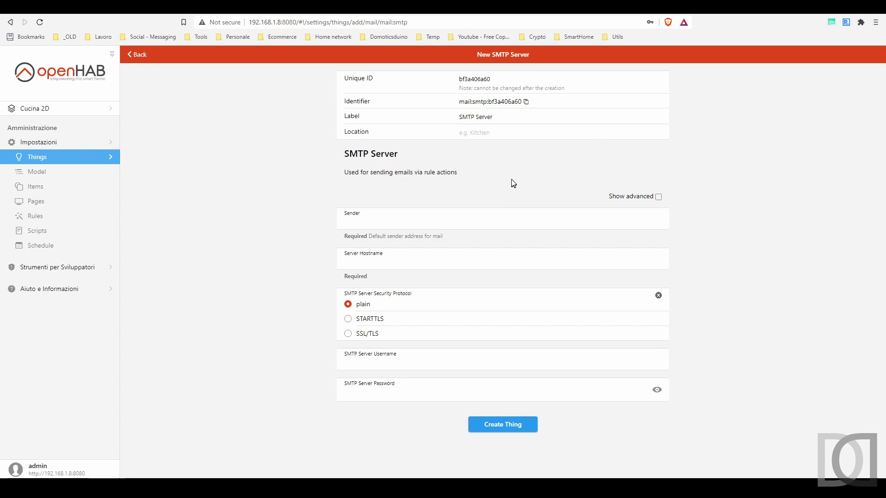
{"action": "left_click", "coordinate": [659, 197]}
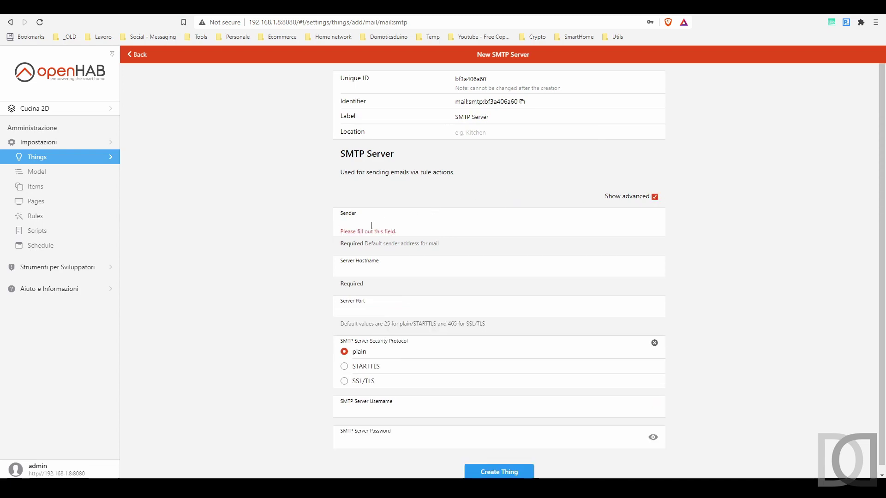
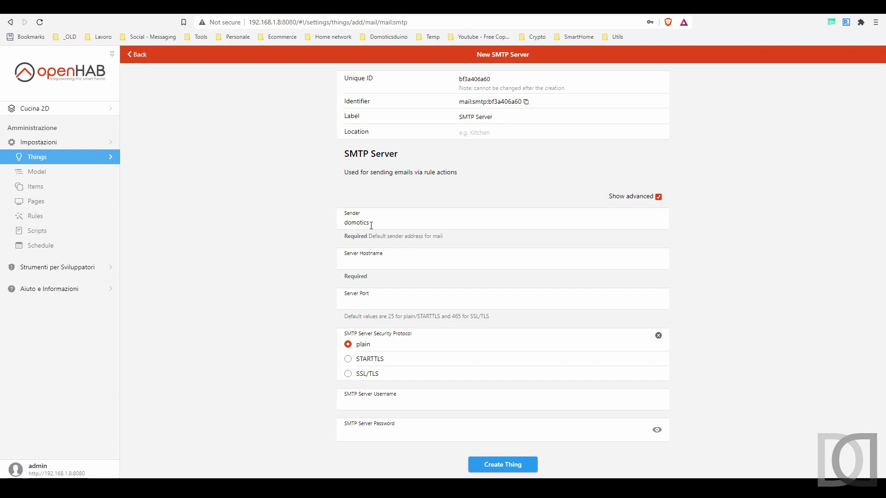
Step: Enter the sender, hostname smtp.gmail.com, port 465, SSL/TLS and the Gmail username, then create the Thing
{"action": "left_click", "coordinate": [393, 264]}
{"action": "key", "text": "Tab"}
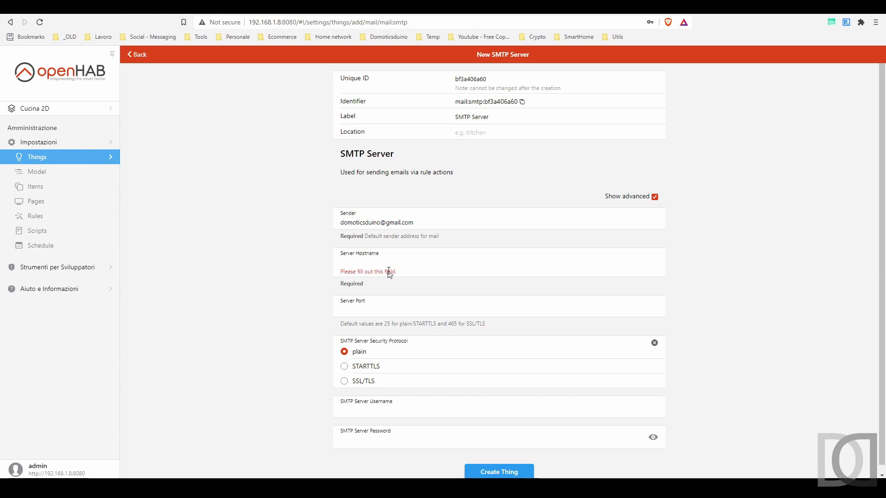
{"action": "type", "text": "smtp.gmail.com"}
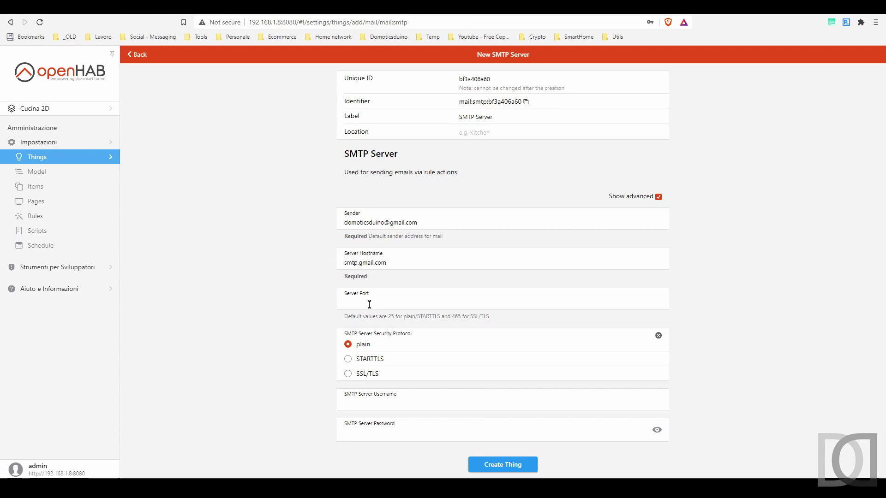
{"action": "left_click", "coordinate": [369, 303]}
{"action": "type", "text": "465"}
{"action": "left_click", "coordinate": [348, 374]}
{"action": "left_click", "coordinate": [373, 402]}
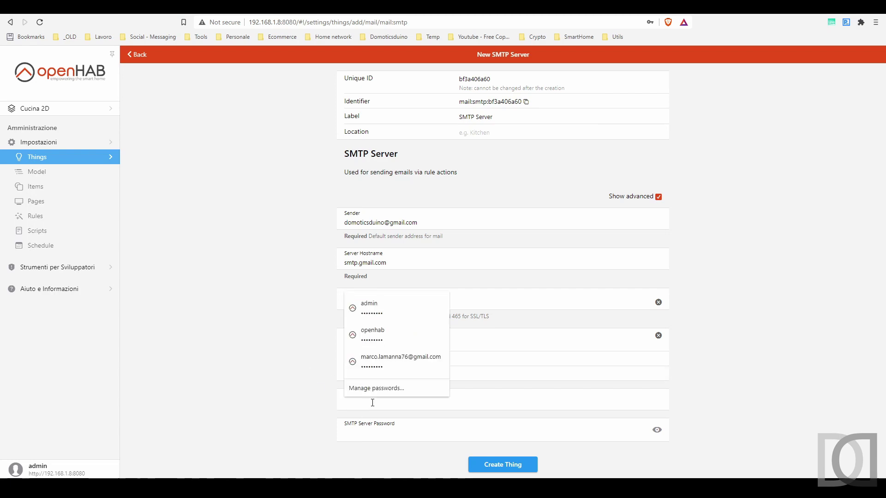
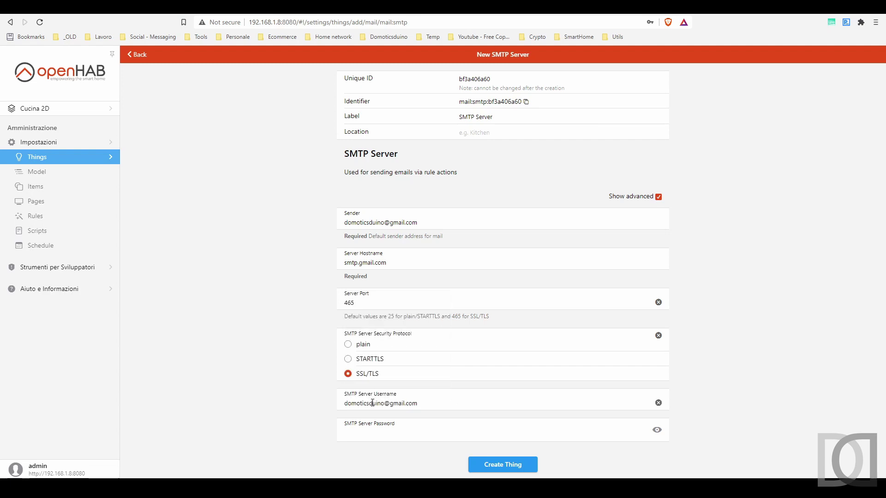
{"action": "type", "text": "•••"}
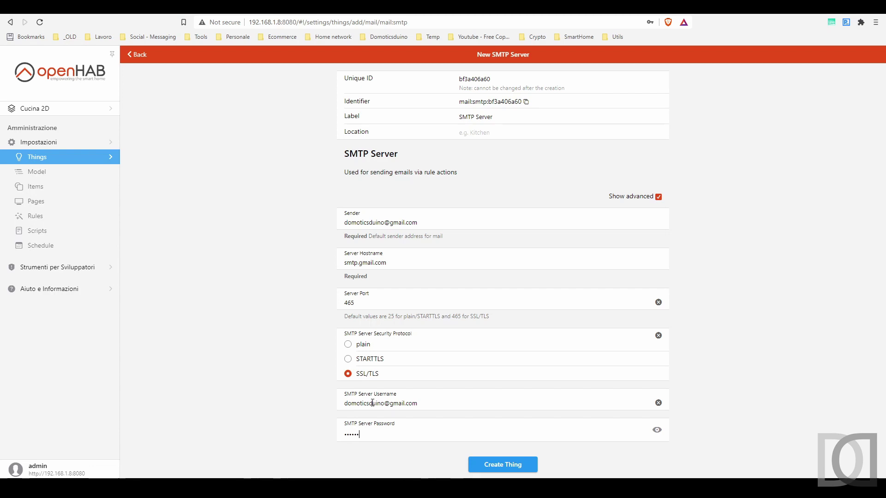
{"action": "left_click", "coordinate": [475, 462]}
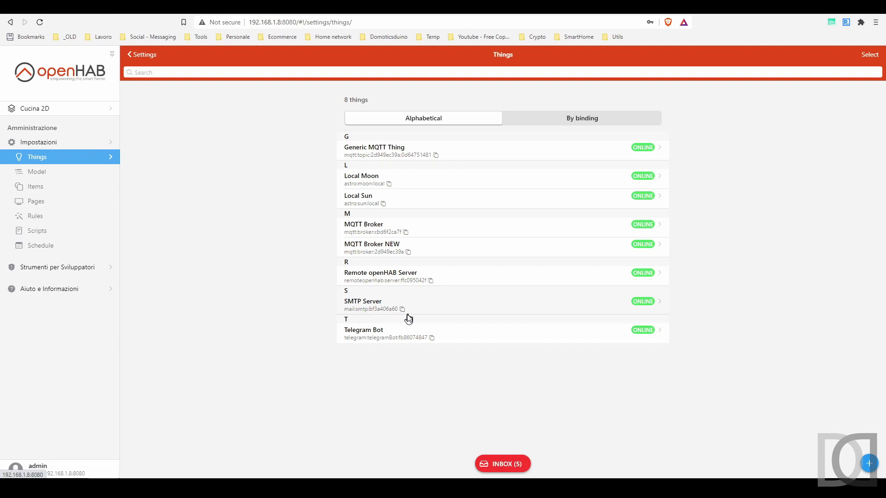
{"action": "left_click", "coordinate": [403, 310]}
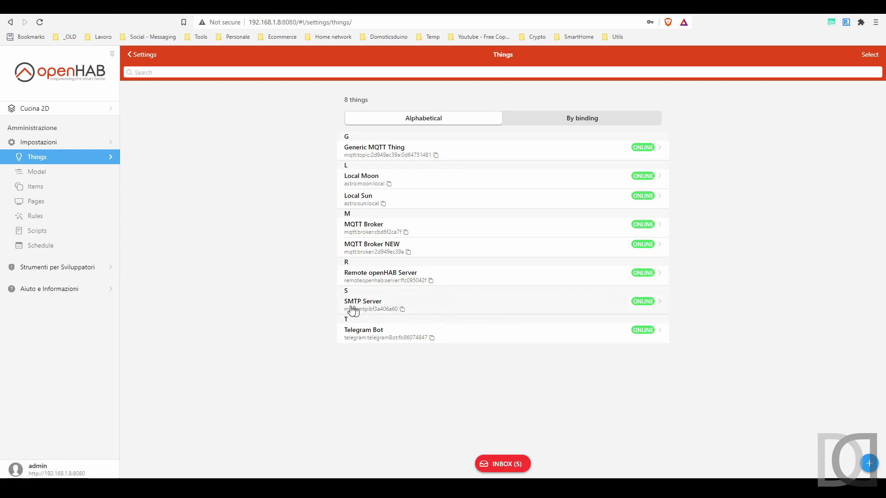
{"action": "left_click", "coordinate": [353, 311]}
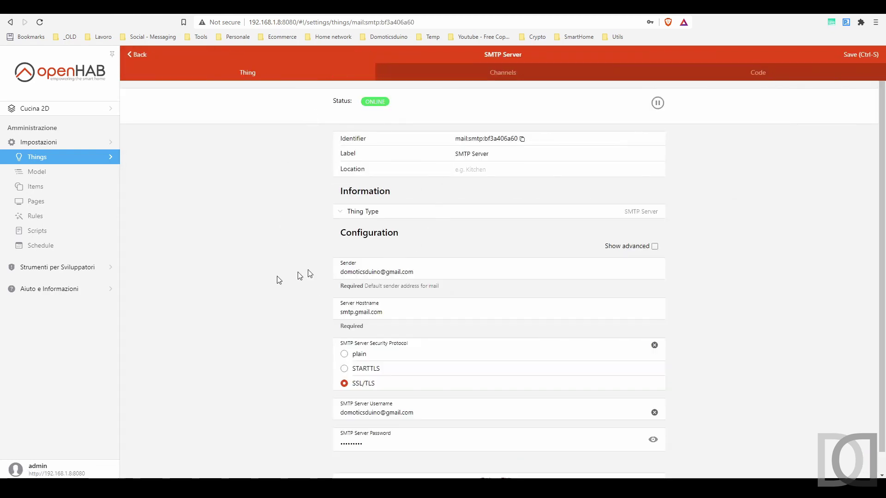
{"action": "scroll", "coordinate": [305, 276], "scroll_direction": "down", "scroll_amount": 1}
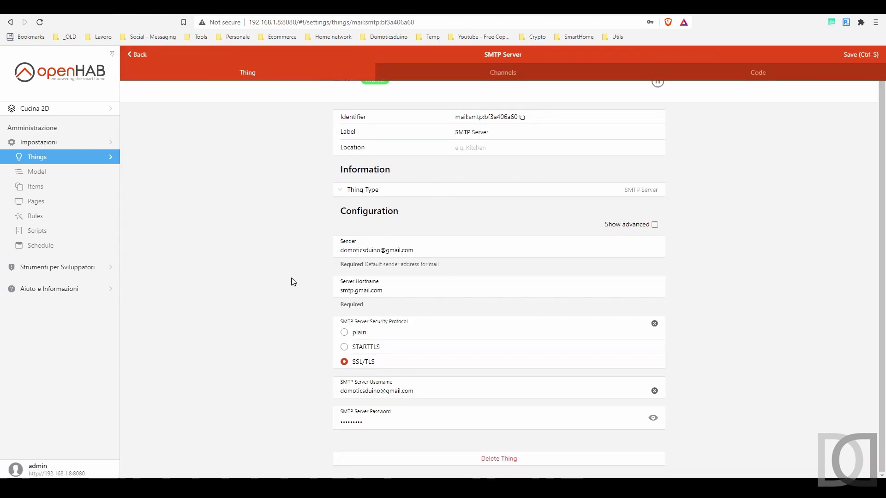
{"action": "left_click", "coordinate": [494, 73]}
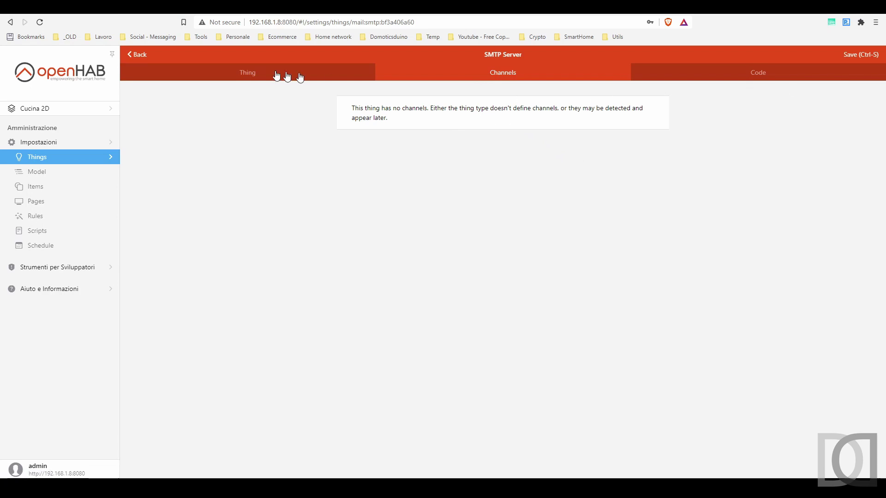
{"action": "left_click", "coordinate": [141, 54]}
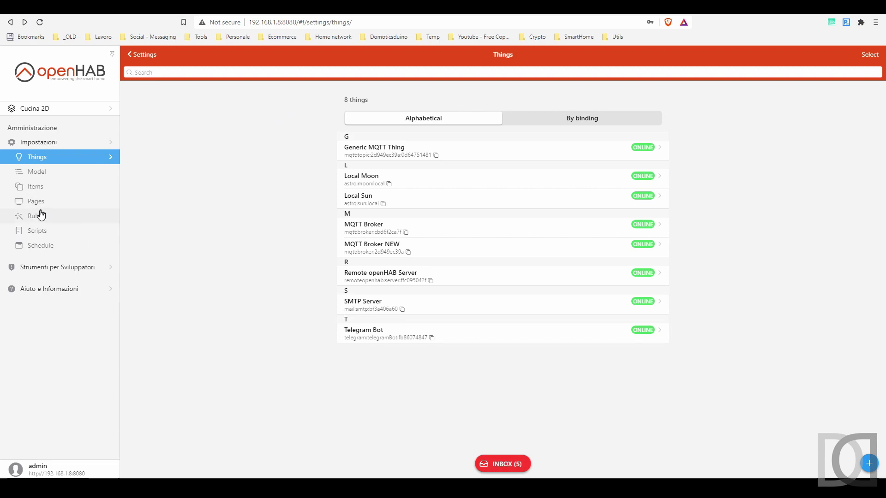
Step: Open the Allarme GAS Notifica rule from Rules and enable it
{"action": "left_click", "coordinate": [39, 221]}
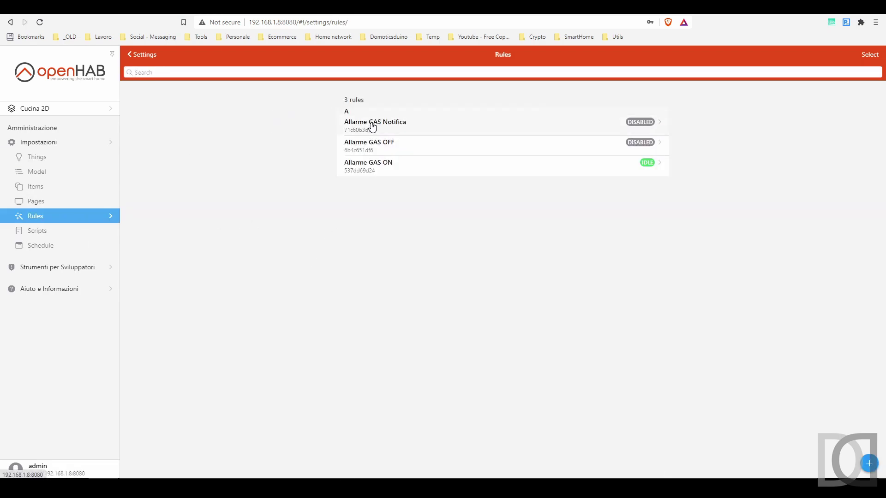
{"action": "left_click", "coordinate": [372, 125]}
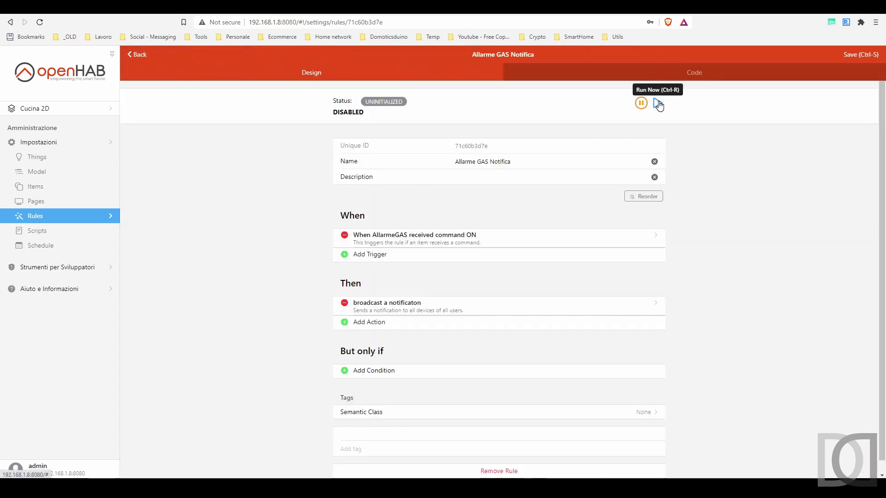
{"action": "left_click", "coordinate": [641, 103]}
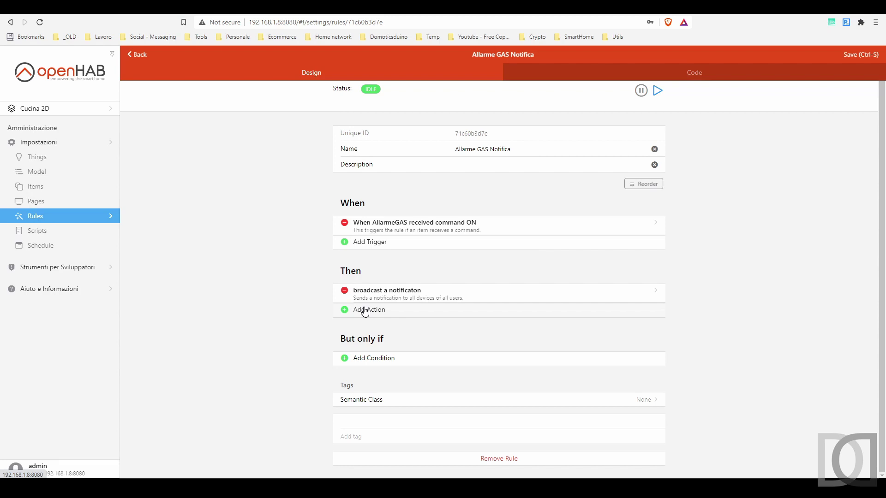
{"action": "left_click", "coordinate": [365, 310]}
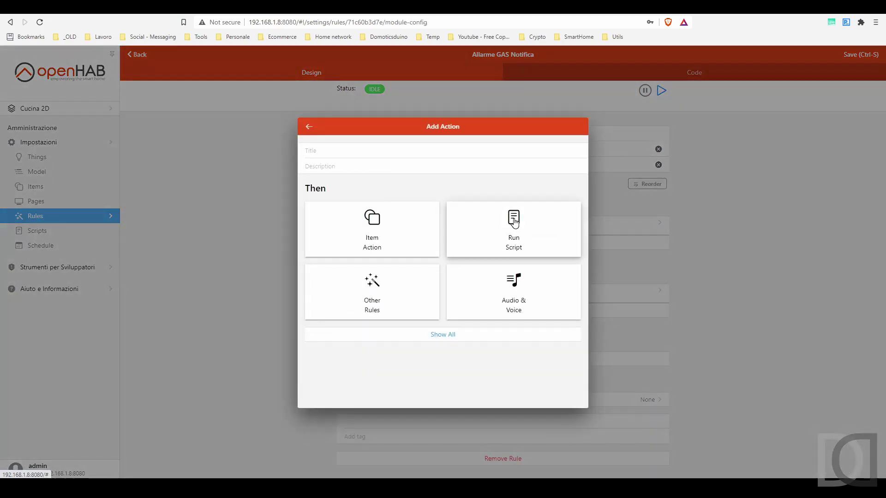
Step: Add a Run Script action in Rule DSL to the rule
{"action": "left_click", "coordinate": [515, 223]}
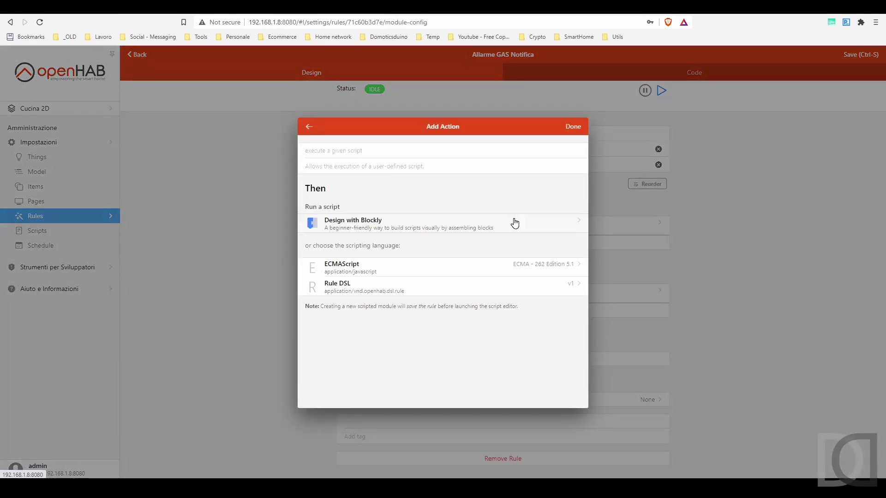
{"action": "left_click", "coordinate": [349, 289]}
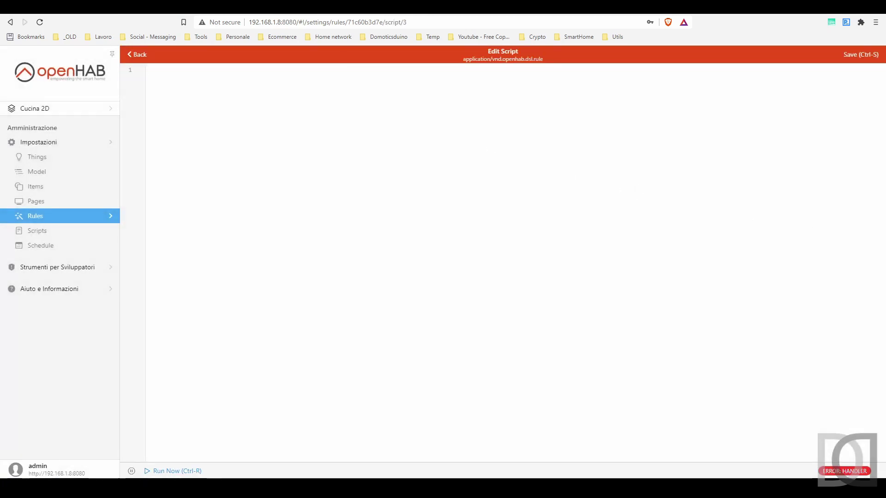
{"action": "key", "text": "ctrl+Tab"}
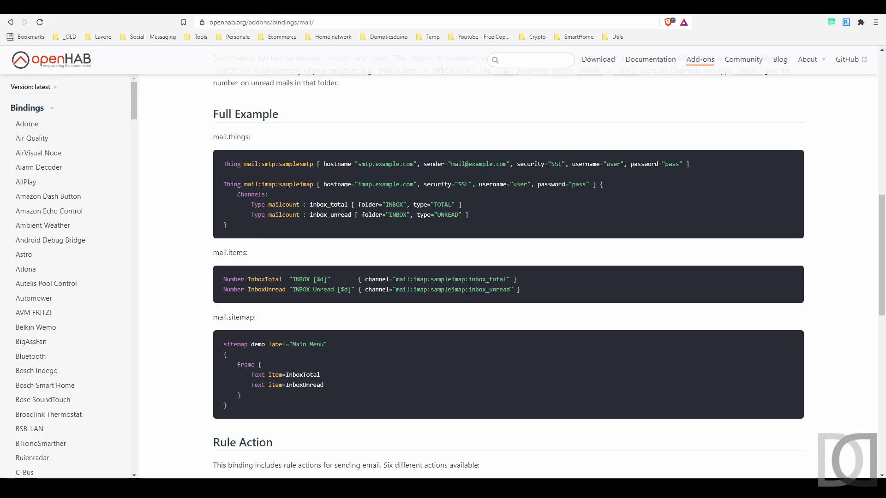
Step: Copy the first two lines of the docs' sendMail example into the Rule DSL script
{"action": "scroll", "coordinate": [286, 187], "scroll_direction": "down", "scroll_amount": 15}
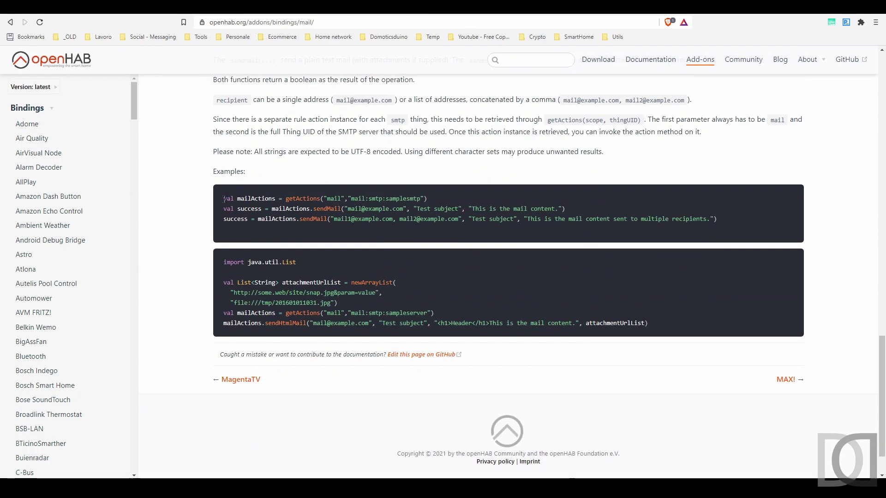
{"action": "left_click_drag", "start_coordinate": [224, 199], "coordinate": [600, 212]}
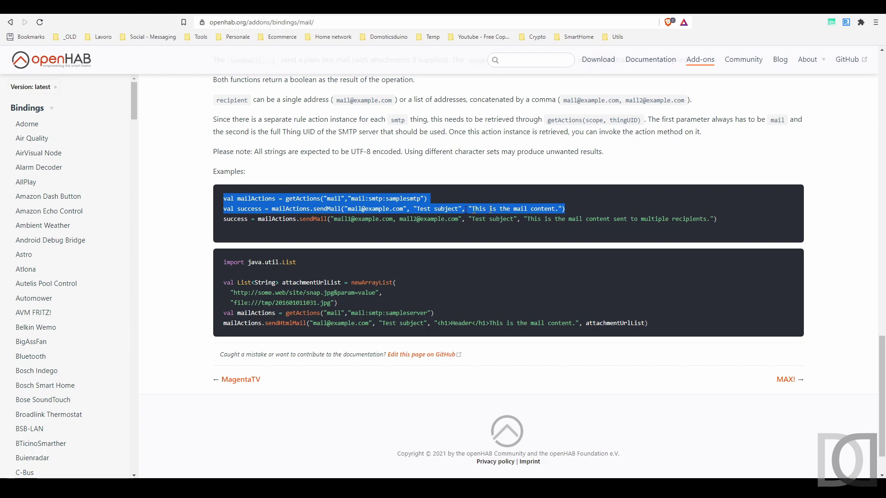
{"action": "key", "text": "ctrl+Tab"}
{"action": "key", "text": "ctrl+v"}
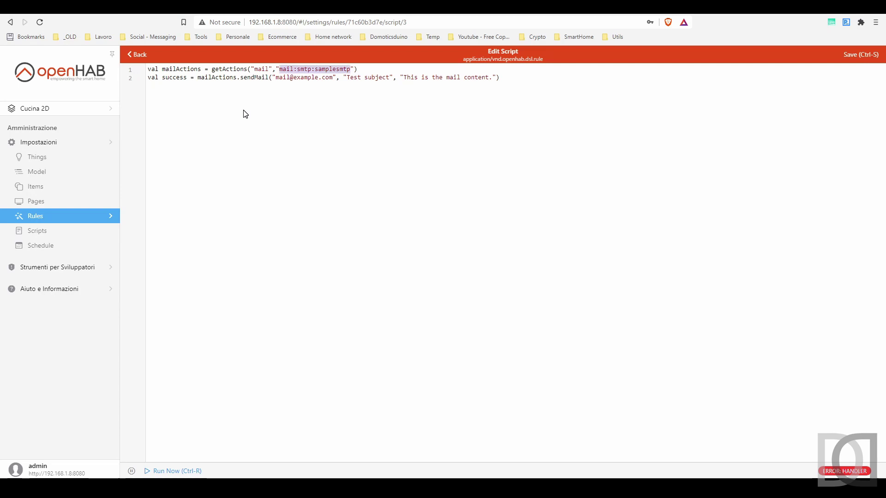
Step: Point the script at SMTP thing mail:smtp:bf3a406a60 and set the recipient to the Gmail address
{"action": "key", "text": "BackSpace"}
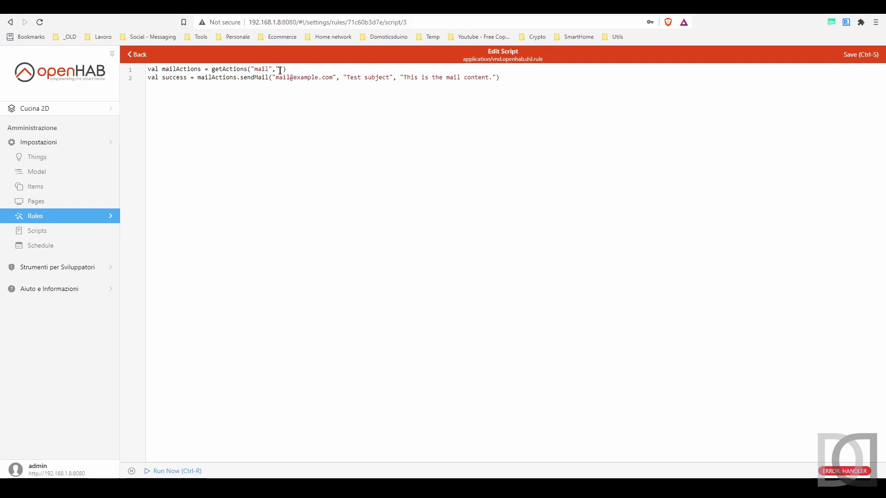
{"action": "key", "text": "ctrl+v"}
{"action": "left_click_drag", "start_coordinate": [276, 77], "coordinate": [332, 78]}
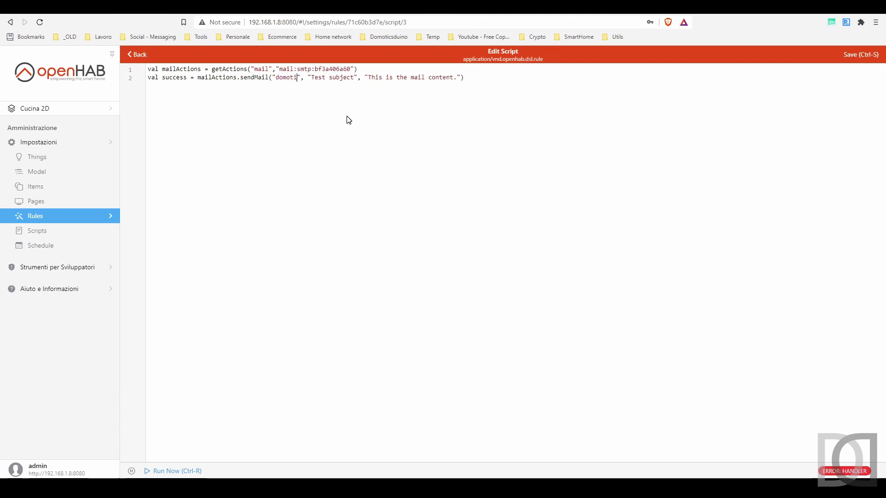
Step: Set the subject to 'ALLARME GAS' and the body to an Italian warning starting 'ATTENZIONE!!!'
{"action": "key", "text": "Right"}
{"action": "key", "text": "Right"}
{"action": "key", "text": "Right"}
{"action": "key", "text": "Right"}
{"action": "key", "text": "ctrl+shift+Right"}
{"action": "key", "text": "ctrl+shift+Right"}
{"action": "type", "text": "ALLARE"}
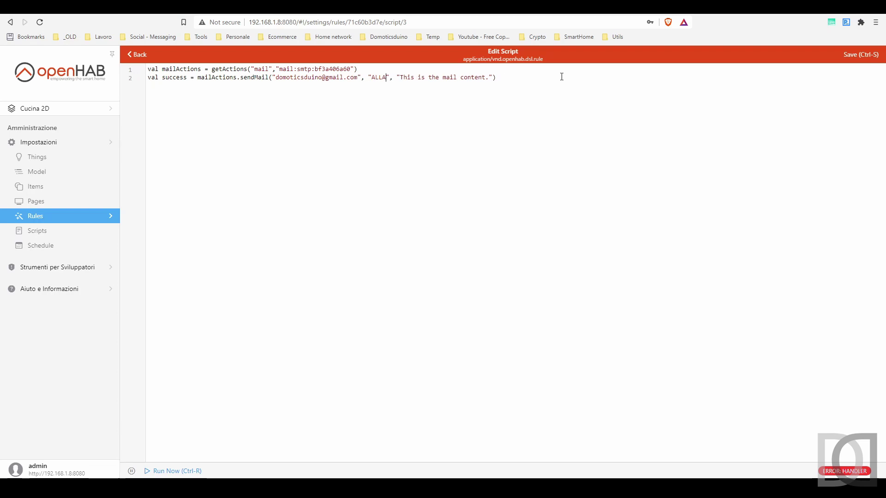
{"action": "key", "text": "BackSpace"}
{"action": "type", "text": "ME GAS"}
{"action": "key", "text": "Right"}
{"action": "key", "text": "ctrl+shift+Right"}
{"action": "key", "text": "ctrl+shift+Right"}
{"action": "key", "text": "ctrl+shift+Right"}
{"action": "key", "text": "ctrl+shift+Right"}
{"action": "key", "text": "ctrl+shift+Right"}
{"action": "key", "text": "ctrl+shift+Right"}
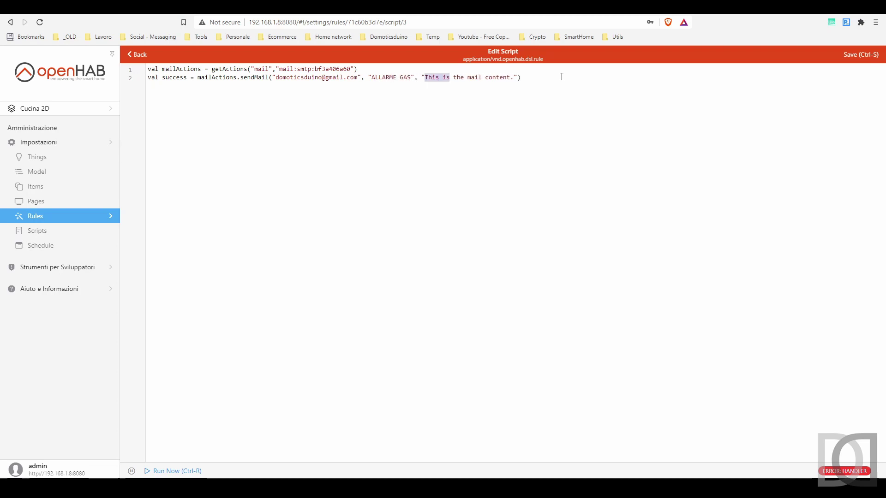
{"action": "key", "text": "BackSpace"}
{"action": "type", "text": "ATTENZIONE!!!"}
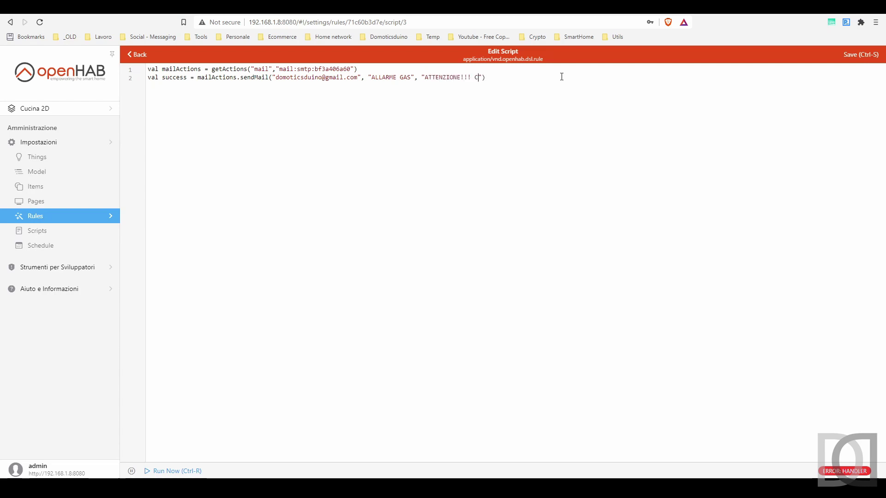
{"action": "type", "text": " Casa"}
{"action": "key", "text": "BackSpace"}
{"action": "key", "text": "BackSpace"}
{"action": "type", "text": "asa tua sta per esploder"}
Step: Save the rule script and return to the rule's design page
{"action": "left_click", "coordinate": [861, 54]}
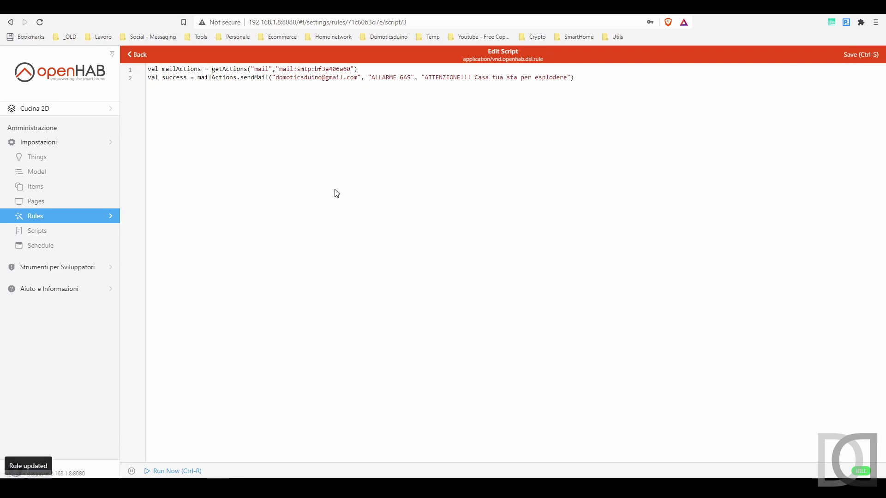
{"action": "left_click", "coordinate": [137, 59]}
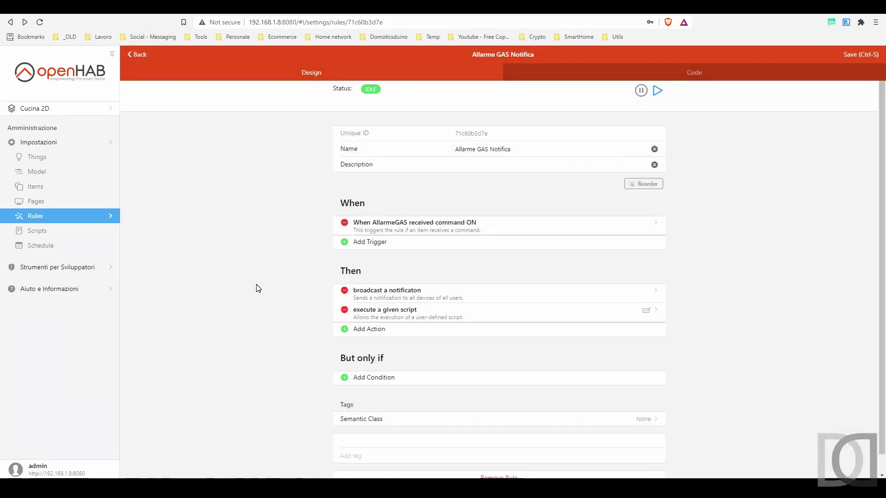
{"action": "scroll", "coordinate": [276, 178], "scroll_direction": "down", "scroll_amount": 1}
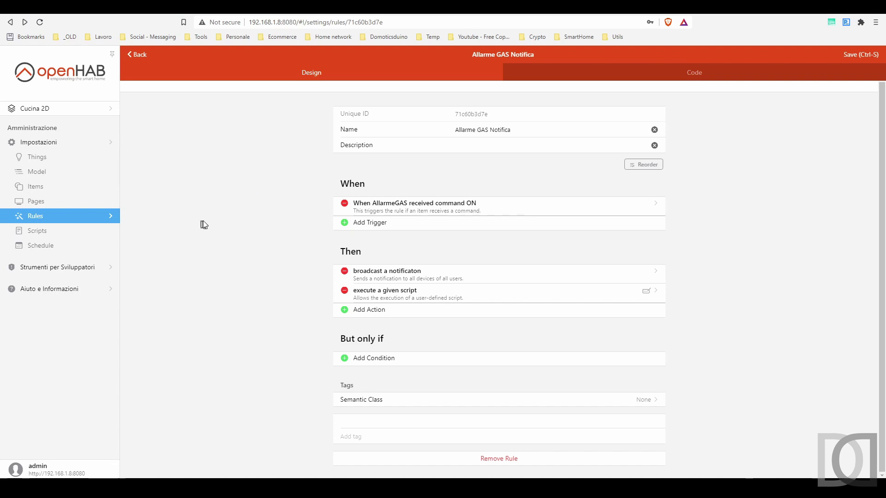
{"action": "key", "text": "ctrl+Tab"}
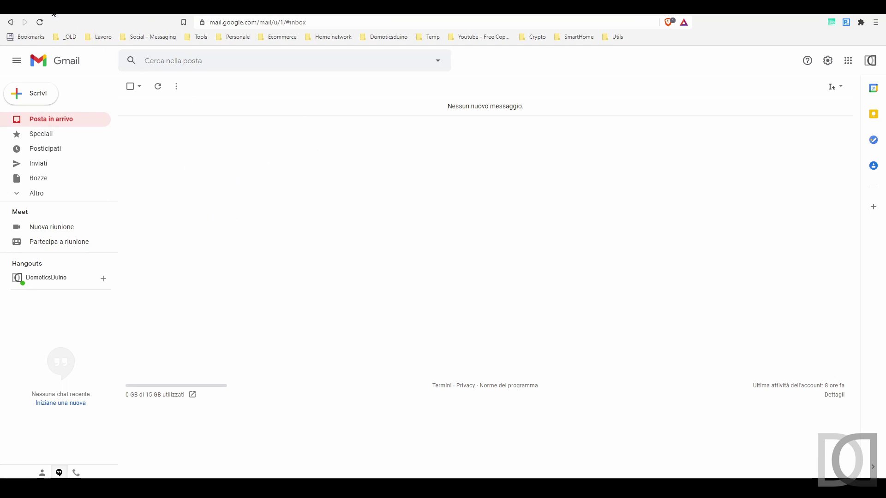
Step: Confirm the Gmail inbox is still empty and return to the Allarme GAS Notifica rule
{"action": "key", "text": "ctrl+Tab"}
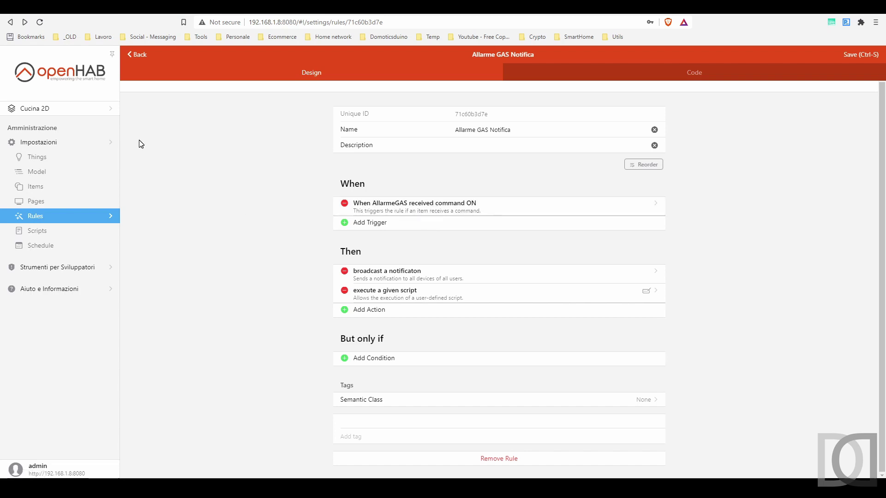
Step: Open Uicomponents_TestSitemap in Basic UI and switch Allarme GAS off
{"action": "left_click", "coordinate": [62, 78]}
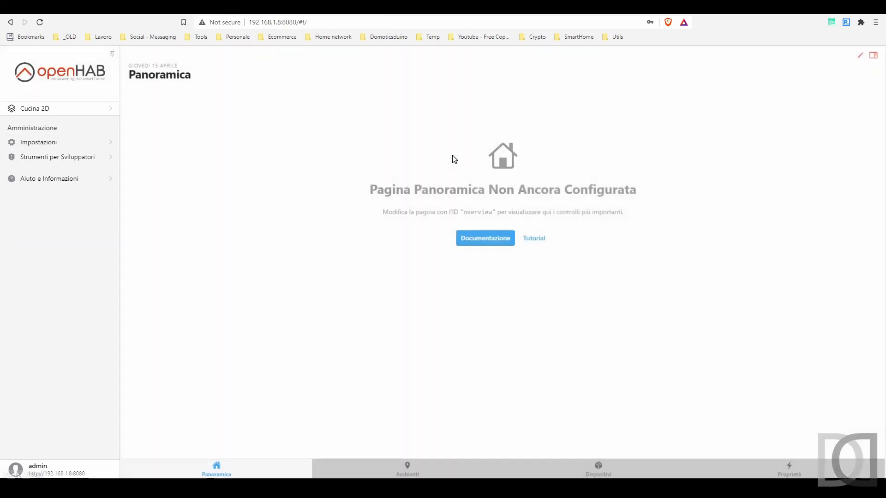
{"action": "left_click", "coordinate": [875, 60]}
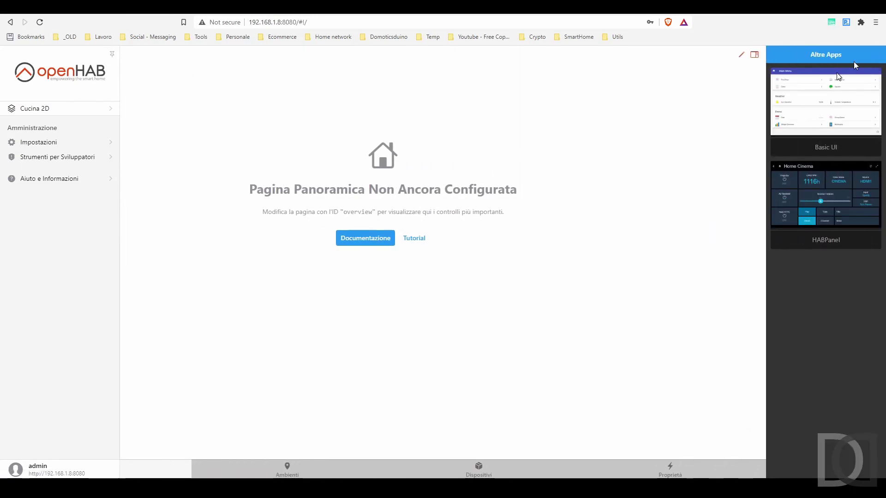
{"action": "left_click", "coordinate": [810, 97]}
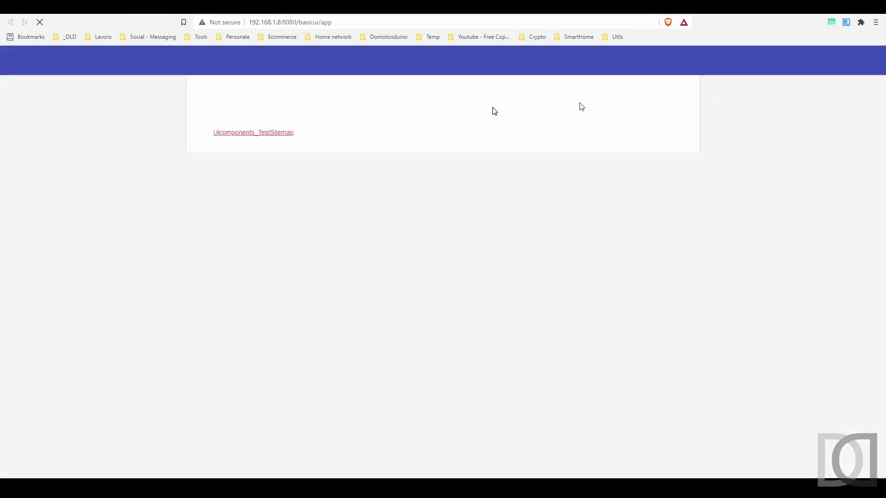
{"action": "left_click", "coordinate": [285, 133]}
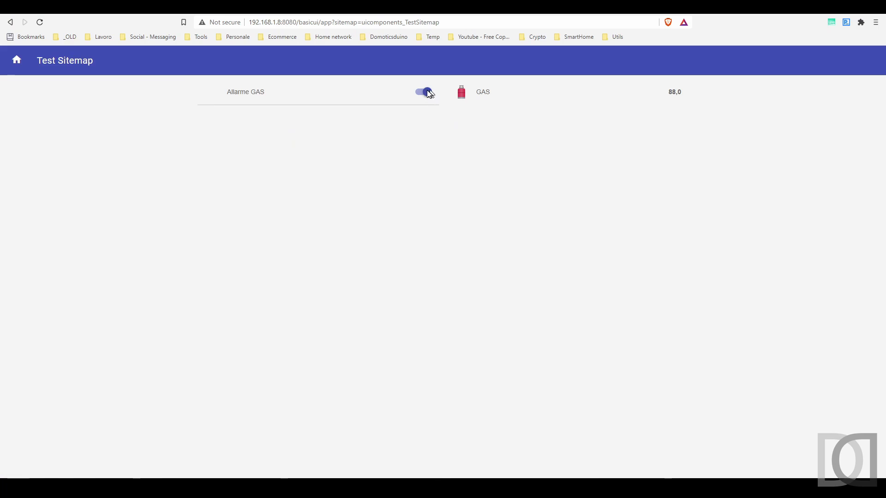
{"action": "left_click", "coordinate": [424, 91]}
Step: Tile the sitemap on the left beside Gmail and switch Allarme GAS back on
{"action": "left_click_drag", "start_coordinate": [538, 7], "coordinate": [884, 173]}
{"action": "left_click", "coordinate": [176, 220]}
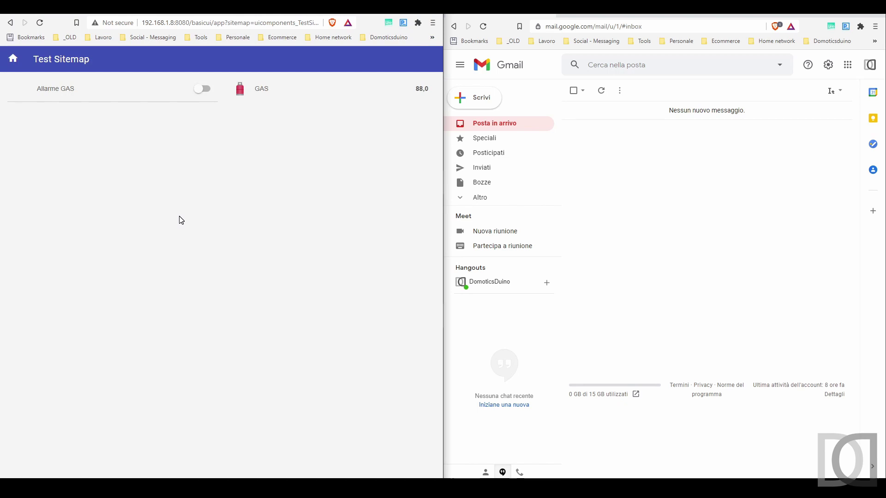
{"action": "left_click", "coordinate": [205, 91]}
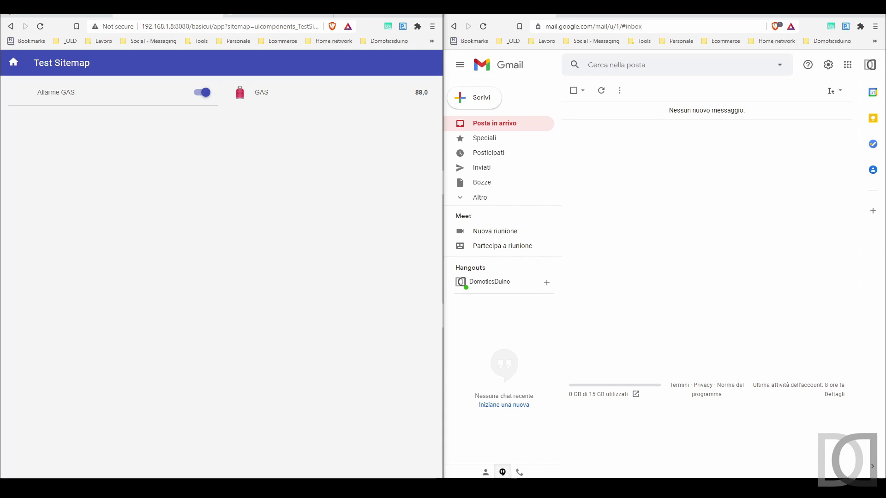
{"action": "left_click_drag", "start_coordinate": [580, 130], "coordinate": [581, 197]}
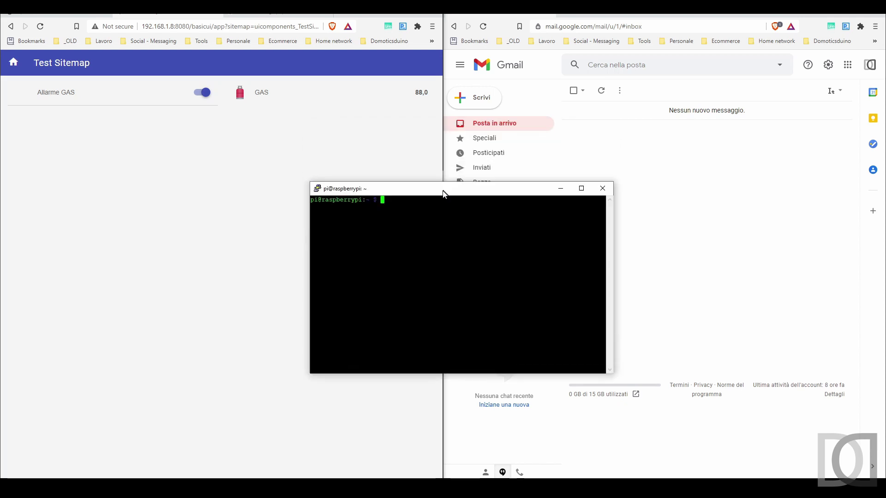
Step: Maximize PuTTY and follow /var/log/openhab/openhab.log live with tail -f
{"action": "left_click", "coordinate": [580, 189]}
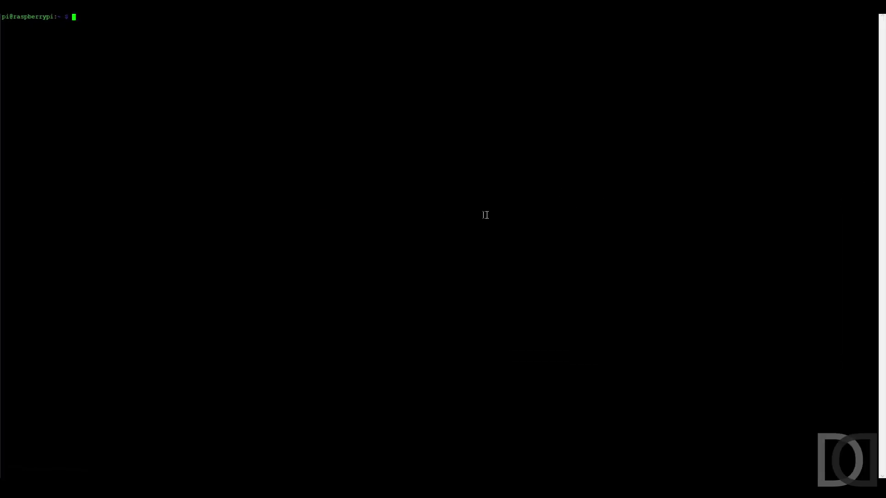
{"action": "type", "text": "cd "}
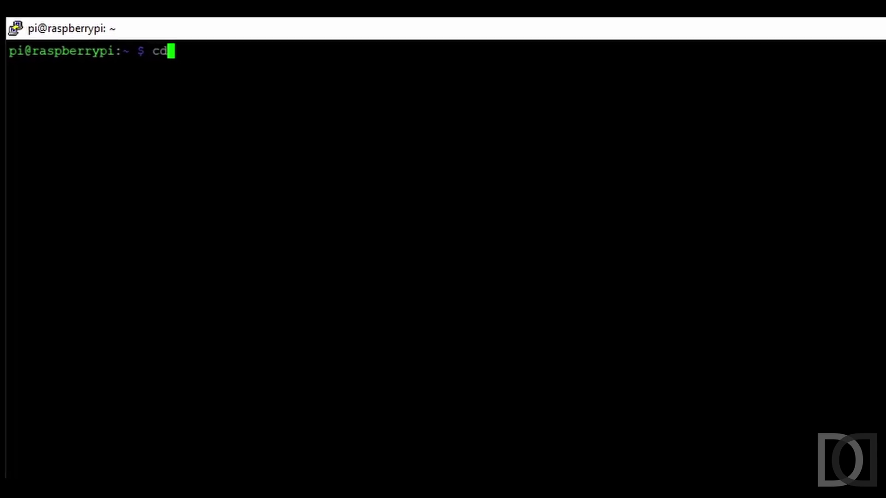
{"action": "type", "text": "/var/log/open"}
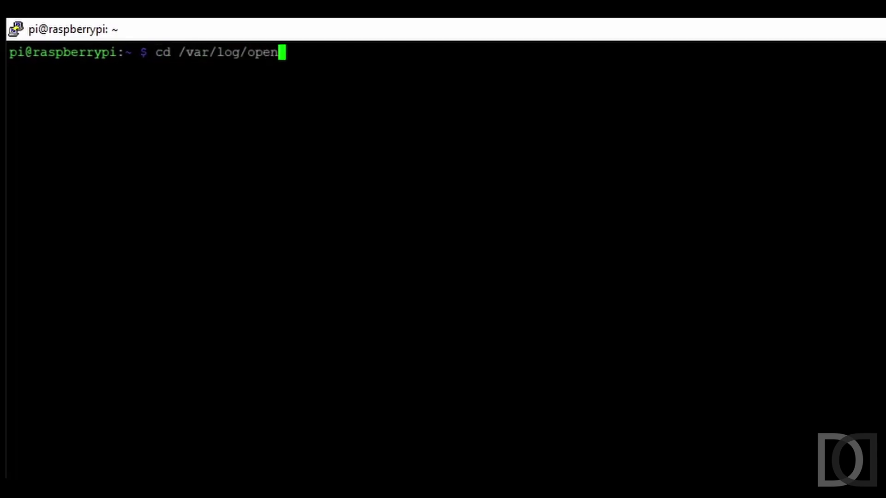
{"action": "key", "text": "Tab"}
{"action": "key", "text": "Return"}
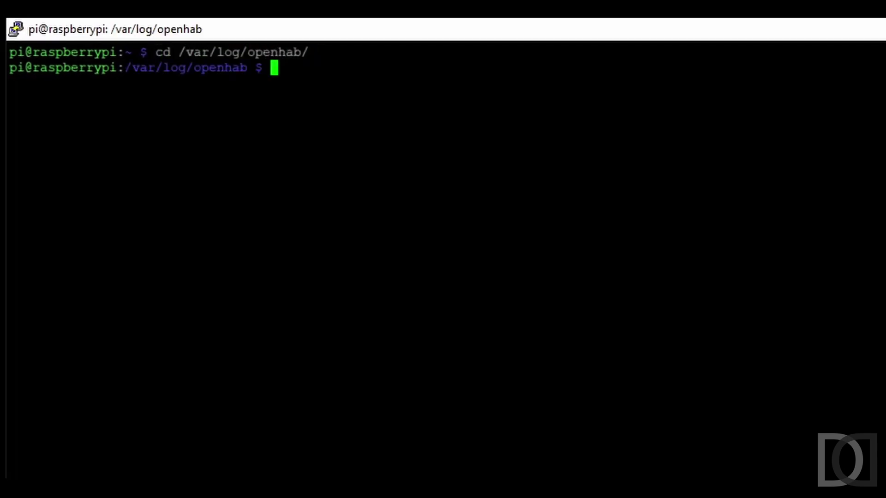
{"action": "type", "text": "tail -f"}
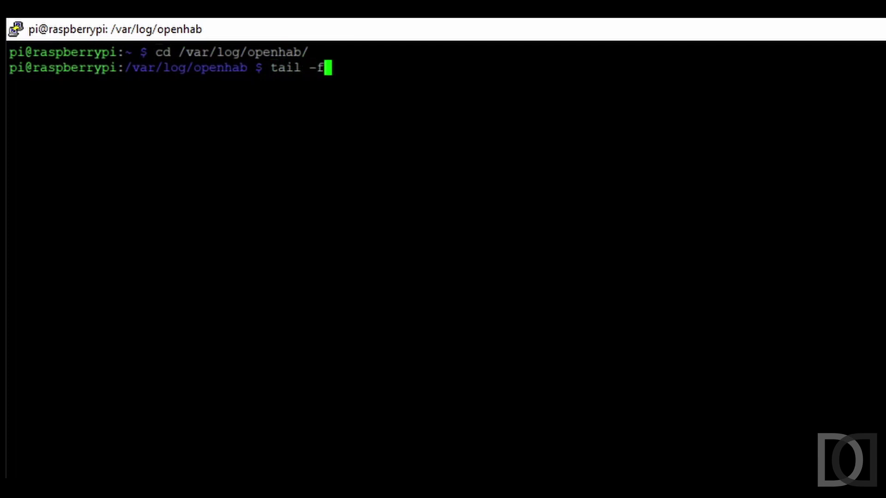
{"action": "type", "text": " ope"}
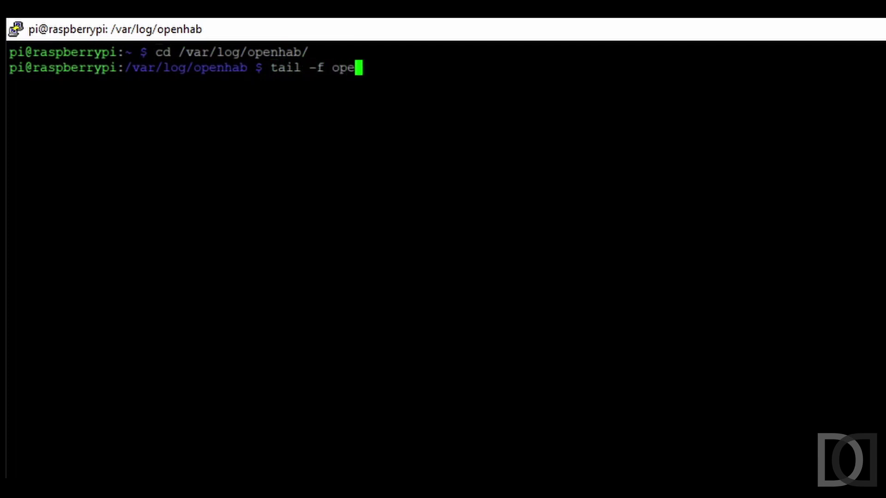
{"action": "key", "text": "Tab"}
{"action": "key", "text": "Return"}
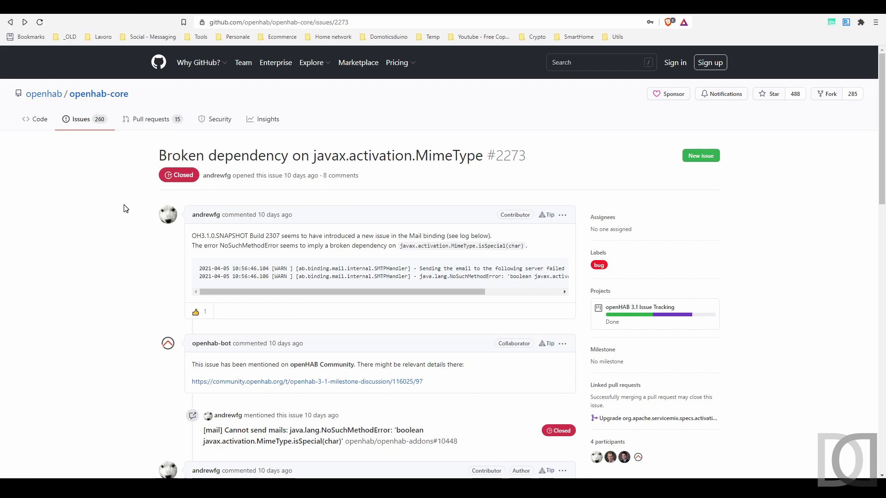
Step: Read issue #2273's last comments on javax.activation, then move to the ci.openhab.org Jenkins tab
{"action": "scroll", "coordinate": [124, 209], "scroll_direction": "down", "scroll_amount": 15}
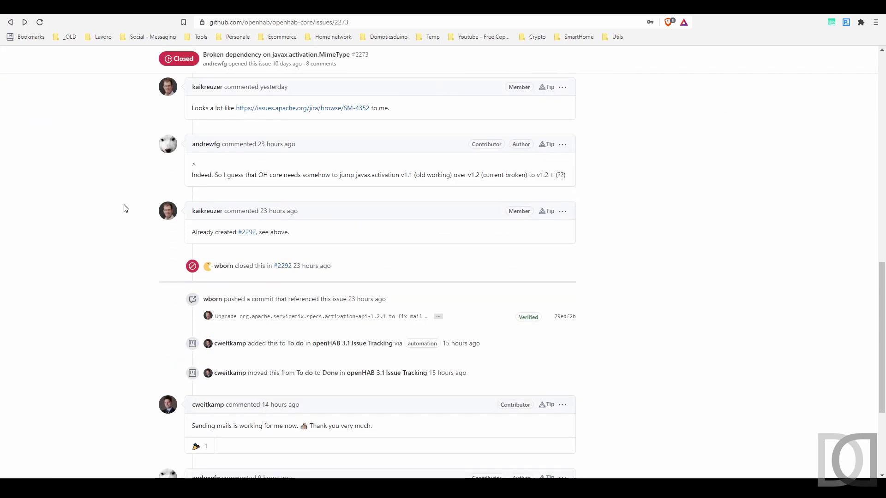
{"action": "scroll", "coordinate": [124, 208], "scroll_direction": "down", "scroll_amount": 4}
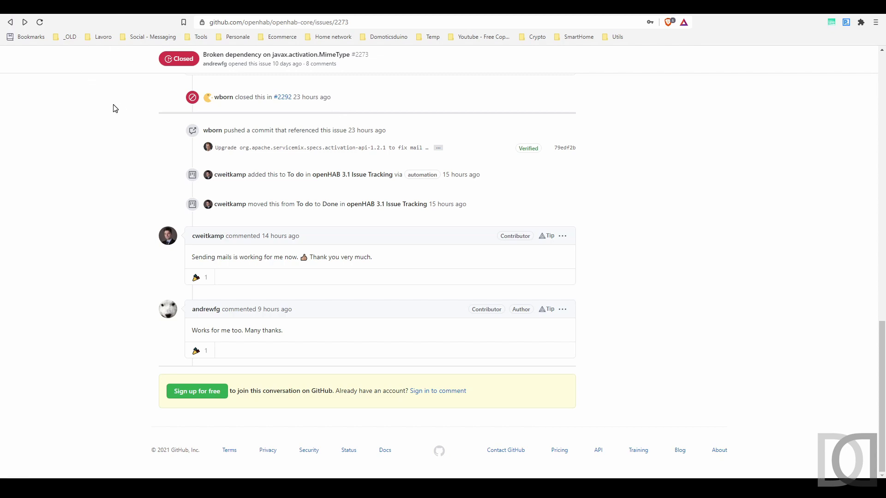
{"action": "left_click", "coordinate": [123, 14]}
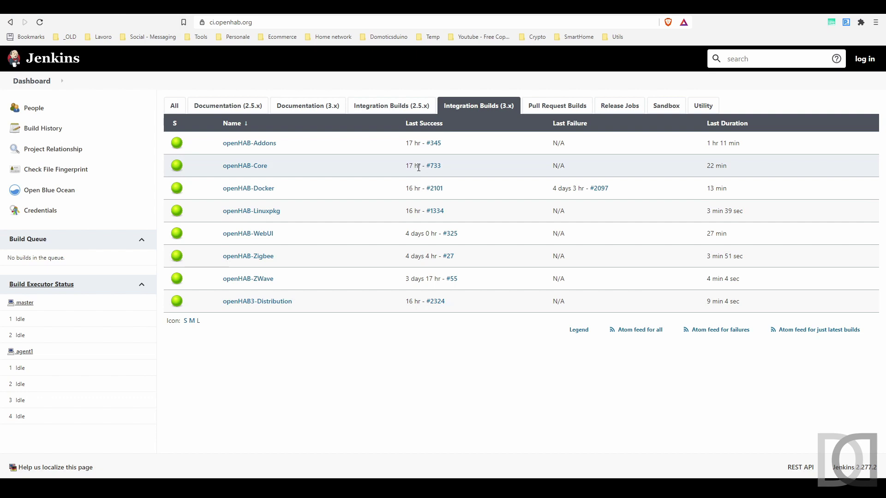
Step: Open openHAB-Core build #733 and highlight its 'Upgrade ... to fix mail sending' change
{"action": "left_click", "coordinate": [245, 166]}
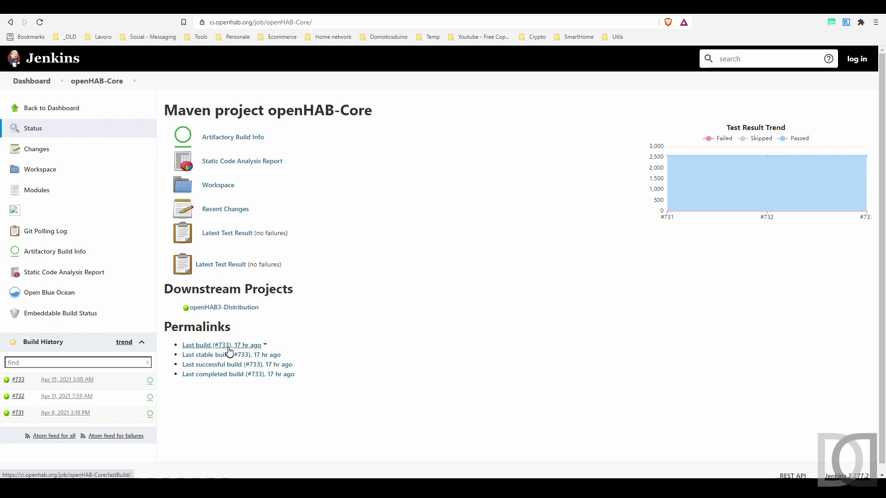
{"action": "left_click", "coordinate": [223, 349]}
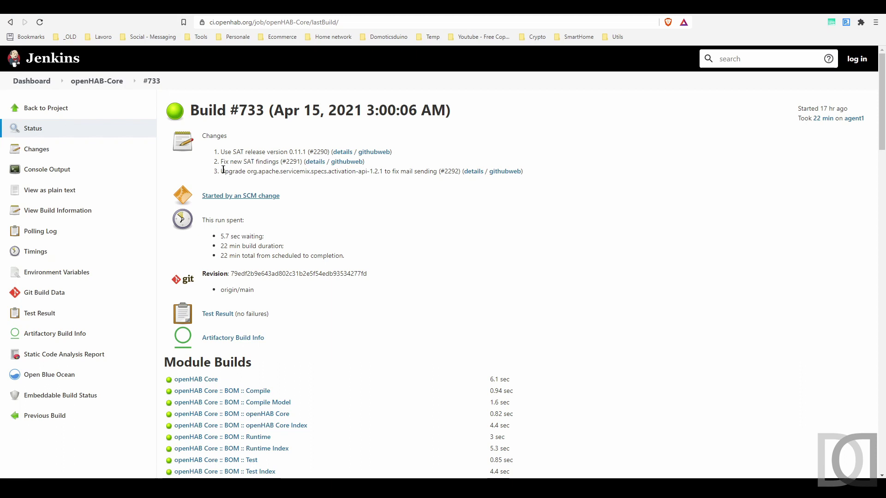
{"action": "left_click_drag", "start_coordinate": [221, 174], "coordinate": [429, 200]}
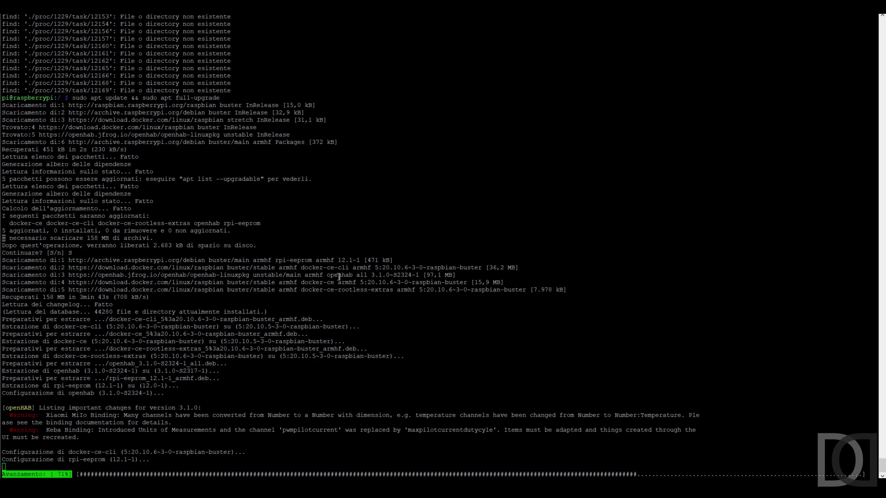
Step: Confirm openhab 3.1.0~S2324-1 was installed, then rerun sudo systemctl restart openhab from history
{"action": "left_click_drag", "start_coordinate": [323, 275], "coordinate": [423, 275]}
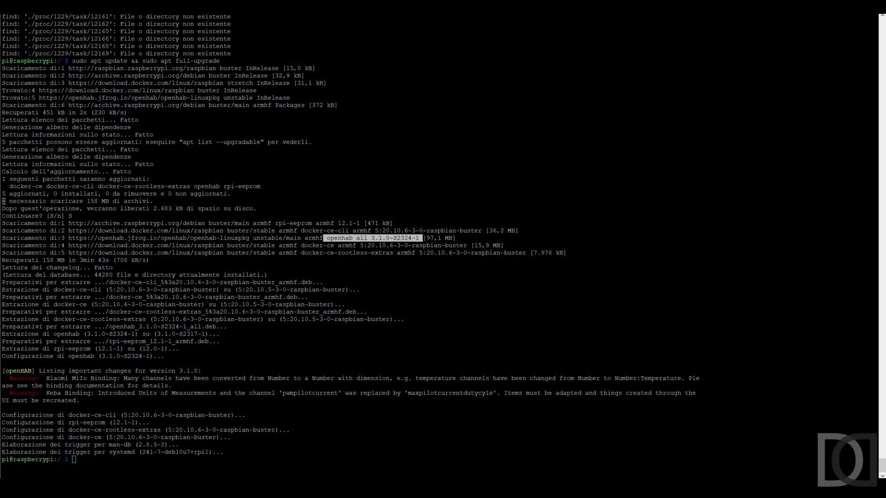
{"action": "key", "text": "alt+Tab"}
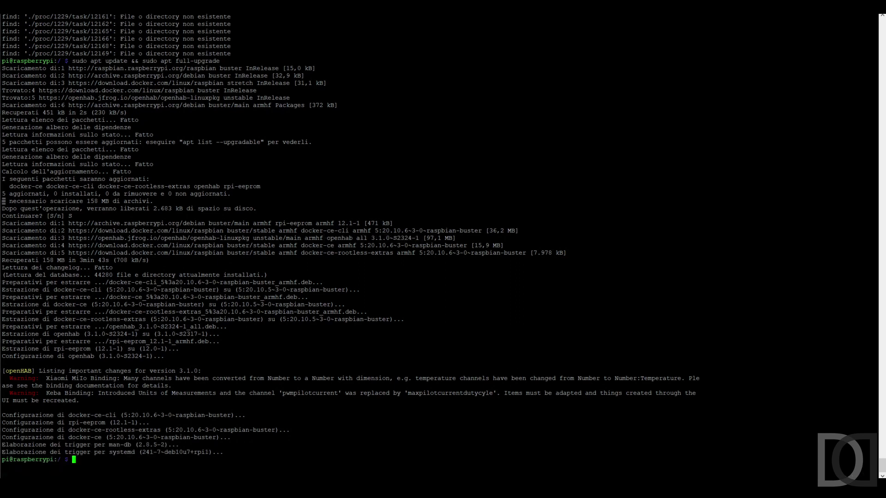
{"action": "key", "text": "ctrl+r"}
{"action": "type", "text": "resta"}
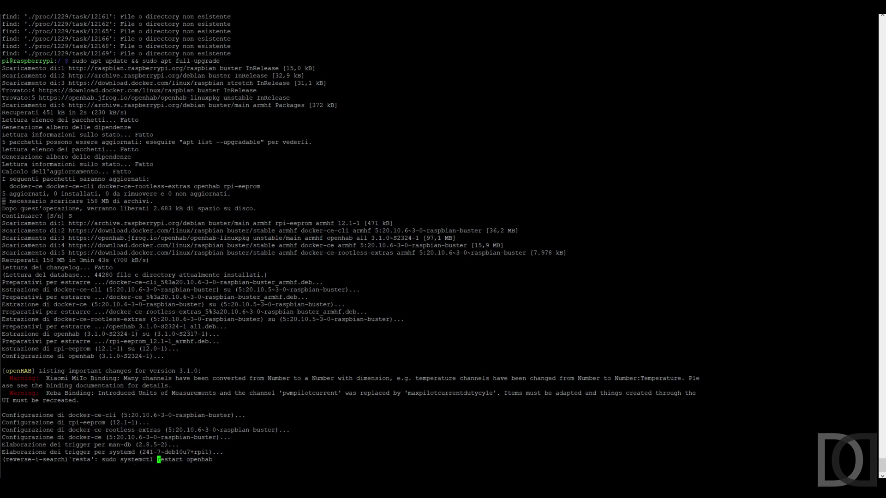
{"action": "key", "text": "Return"}
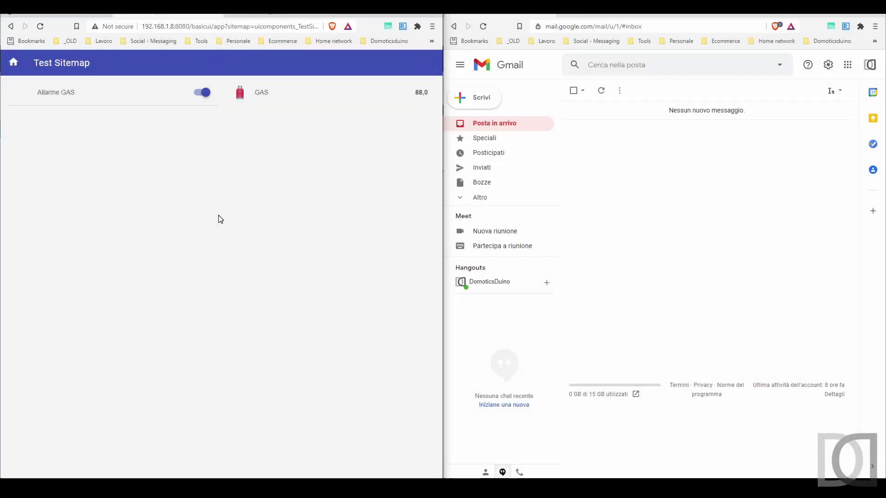
Step: Reload the Test Sitemap, toggle Allarme GAS off and on, and bring up the openhab.log terminal
{"action": "key", "text": "F5"}
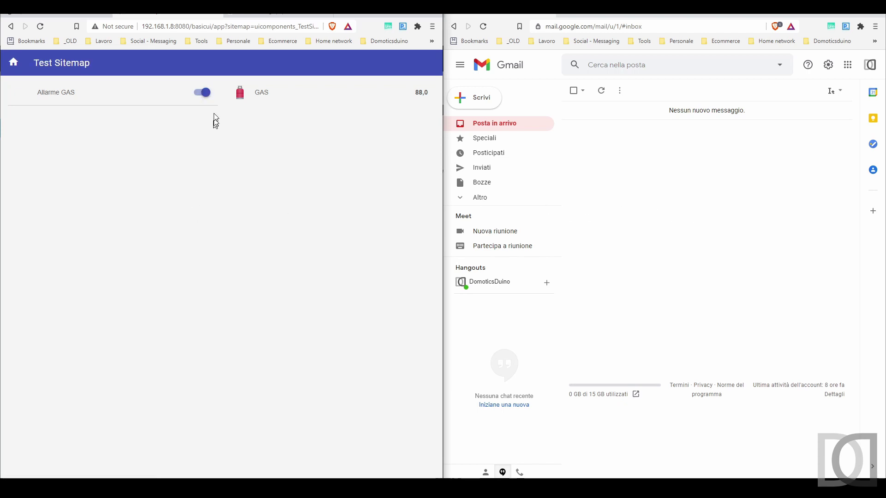
{"action": "left_click", "coordinate": [203, 93]}
{"action": "left_click", "coordinate": [205, 95]}
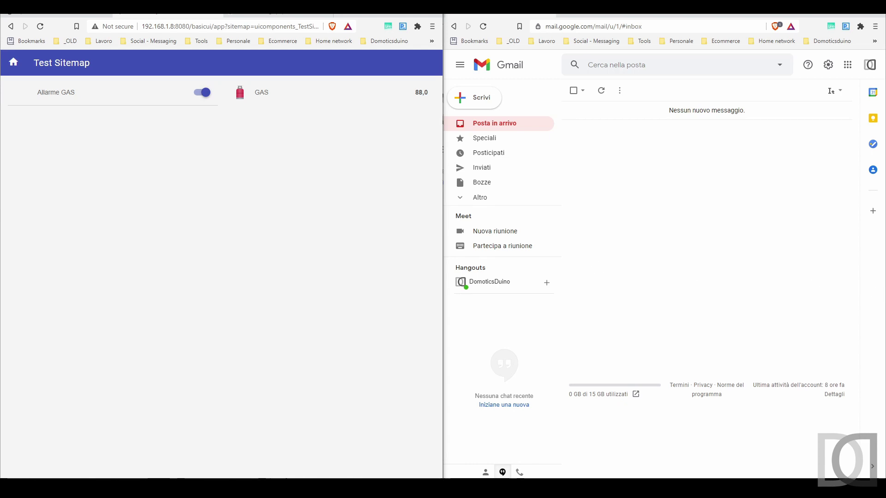
{"action": "key", "text": "alt+Tab"}
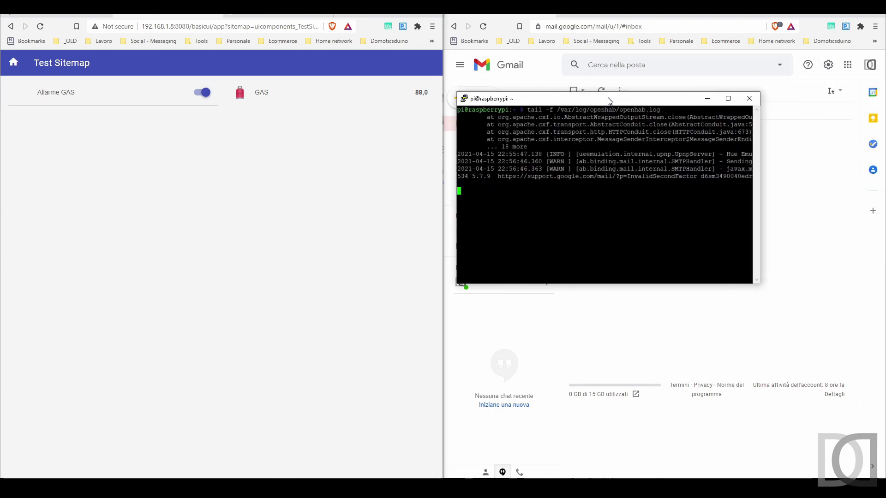
Step: Maximise the log terminal and highlight the javax.mail AuthenticationFailedException demanding an application-specific password
{"action": "key", "text": "alt+Return"}
{"action": "left_click_drag", "start_coordinate": [273, 75], "coordinate": [339, 83]}
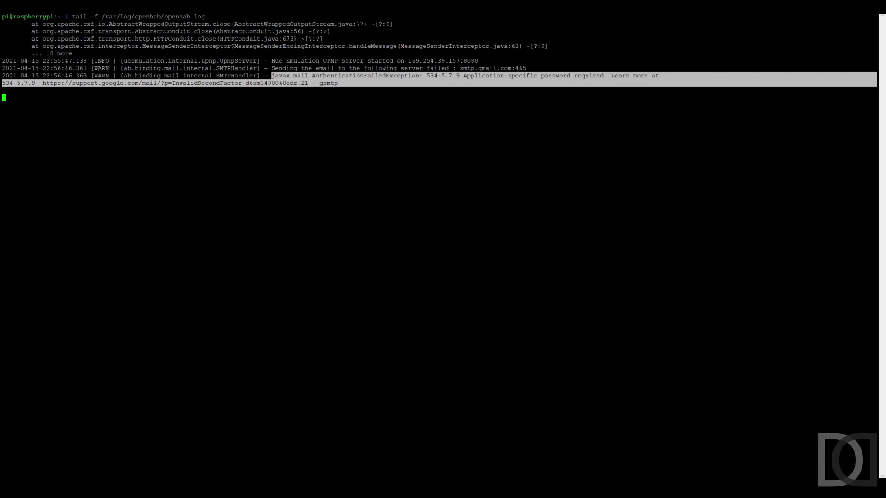
{"action": "left_click", "coordinate": [382, 159]}
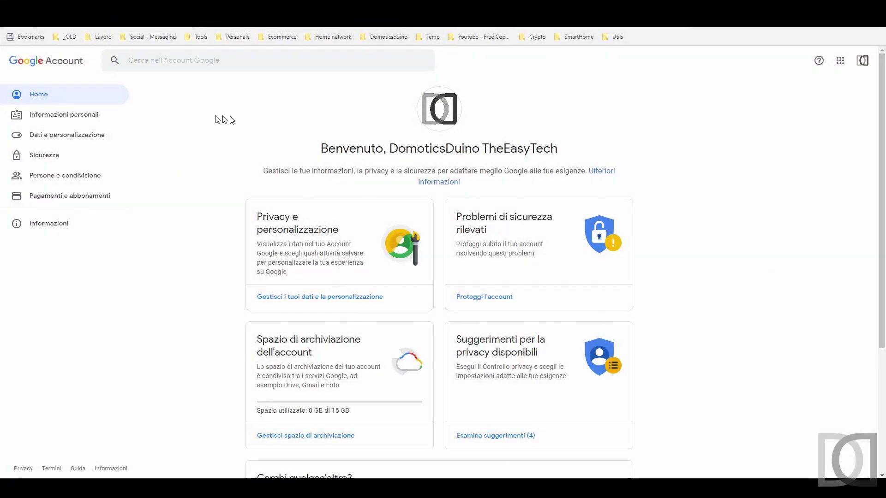
Step: Under Sicurezza > Password per le app, generate a custom app password named openhab3 and copy it
{"action": "left_click", "coordinate": [45, 156]}
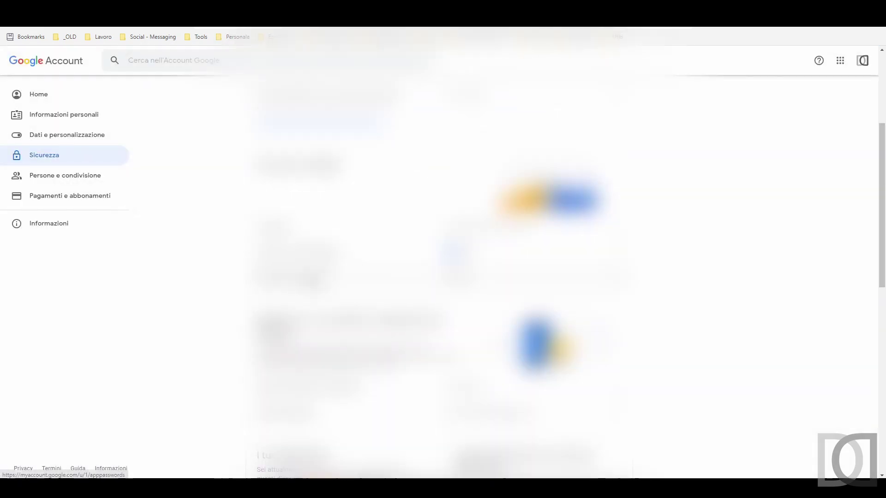
{"action": "left_click", "coordinate": [316, 279]}
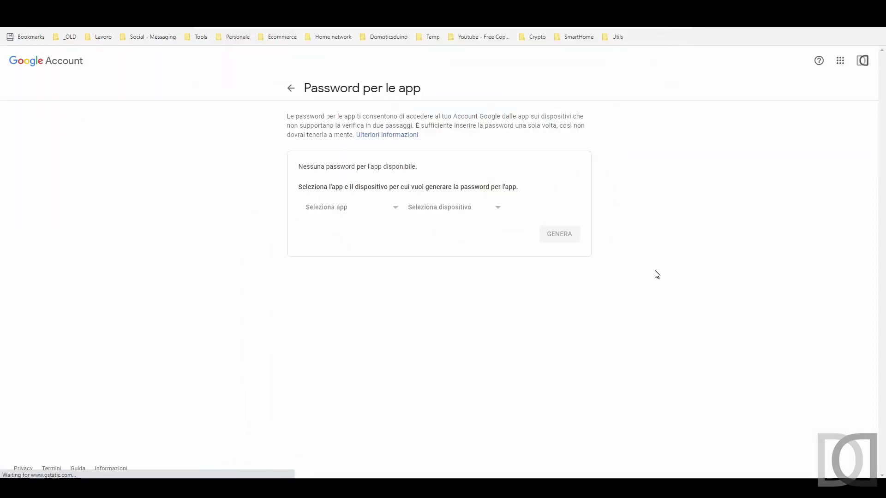
{"action": "left_click", "coordinate": [373, 209]}
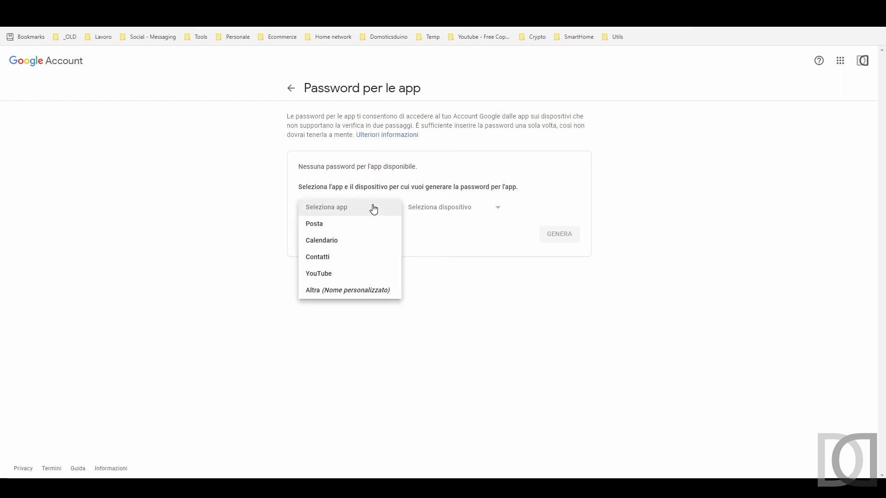
{"action": "left_click", "coordinate": [357, 296]}
{"action": "type", "text": "openha"}
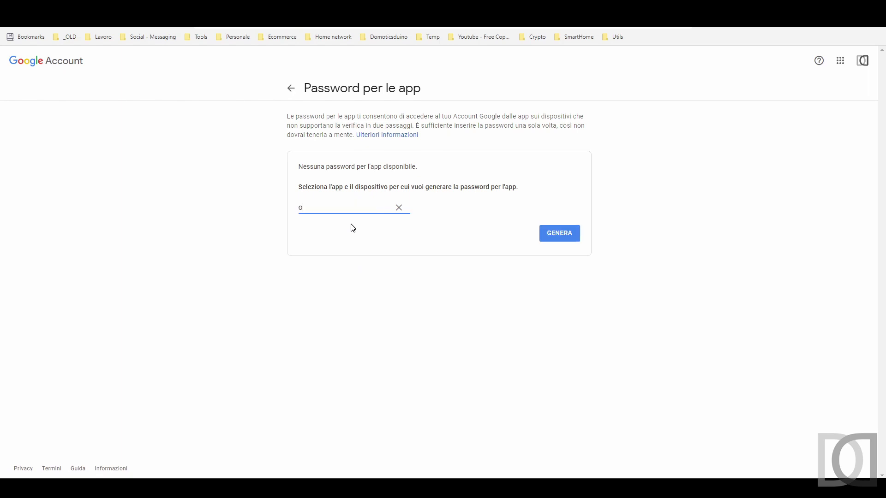
{"action": "type", "text": "b3"}
{"action": "left_click", "coordinate": [562, 239]}
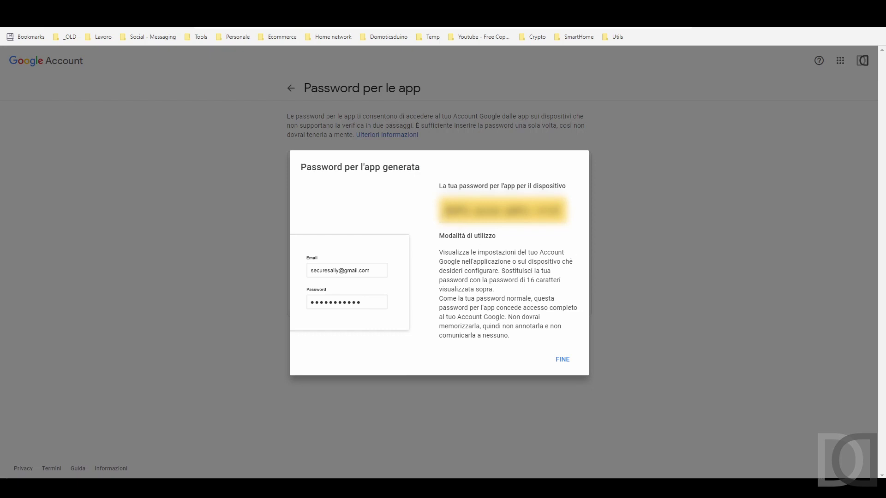
{"action": "left_click_drag", "start_coordinate": [445, 212], "coordinate": [556, 211]}
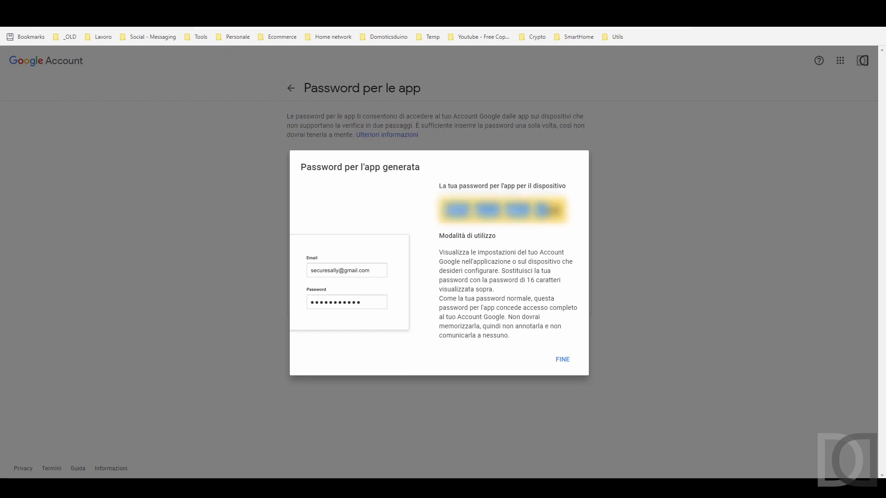
{"action": "left_click", "coordinate": [559, 362]}
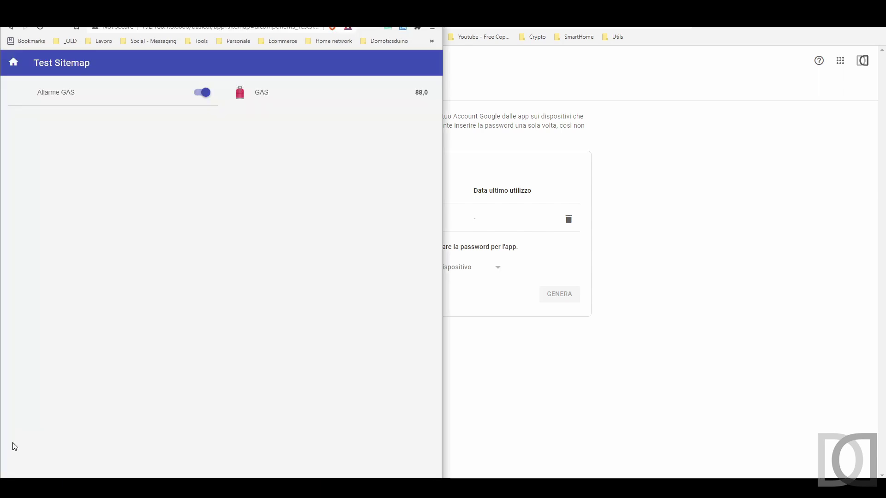
Step: Paste the new app password into the SMTP Server thing's SMTP Server Password field and save
{"action": "left_click", "coordinate": [89, 446]}
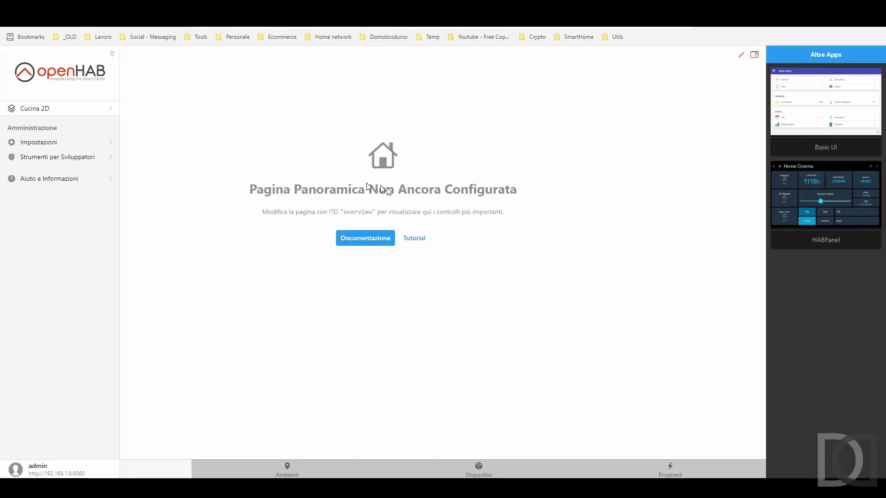
{"action": "left_click", "coordinate": [52, 144]}
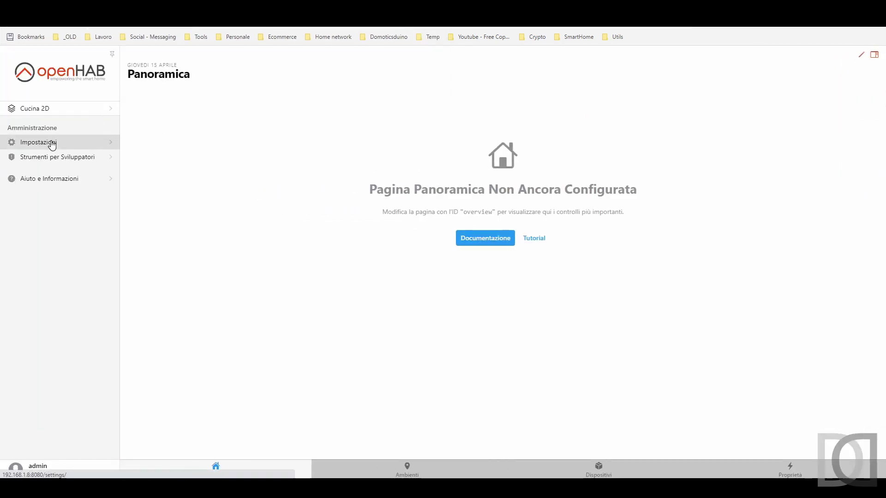
{"action": "left_click", "coordinate": [365, 147]}
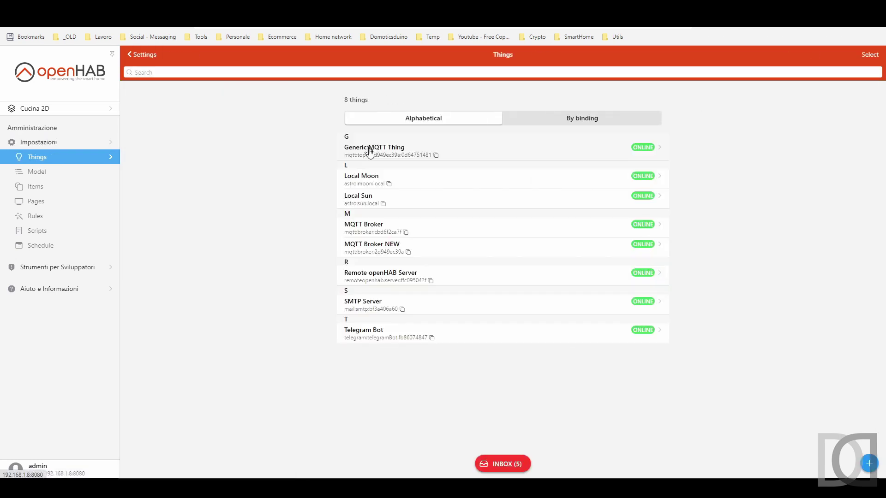
{"action": "left_click", "coordinate": [381, 300]}
{"action": "scroll", "coordinate": [387, 296], "scroll_direction": "down", "scroll_amount": 1}
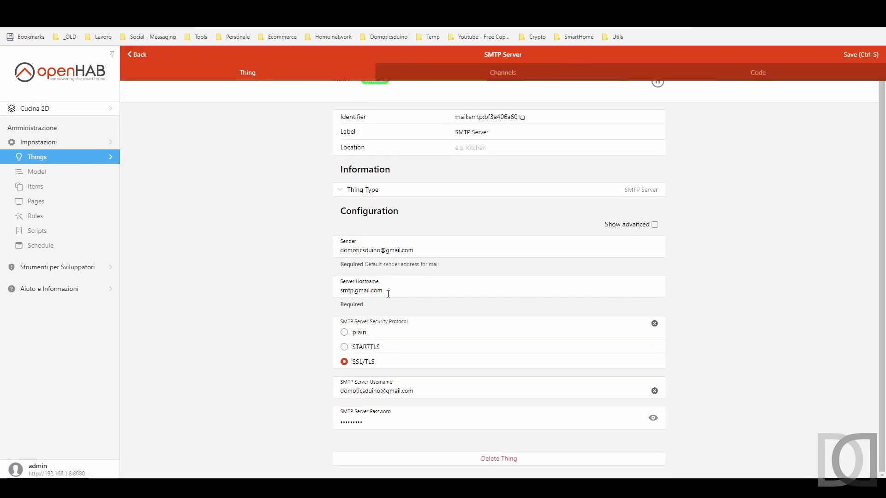
{"action": "left_click_drag", "start_coordinate": [370, 422], "coordinate": [326, 421]}
{"action": "key", "text": "ctrl+v"}
{"action": "left_click", "coordinate": [861, 56]}
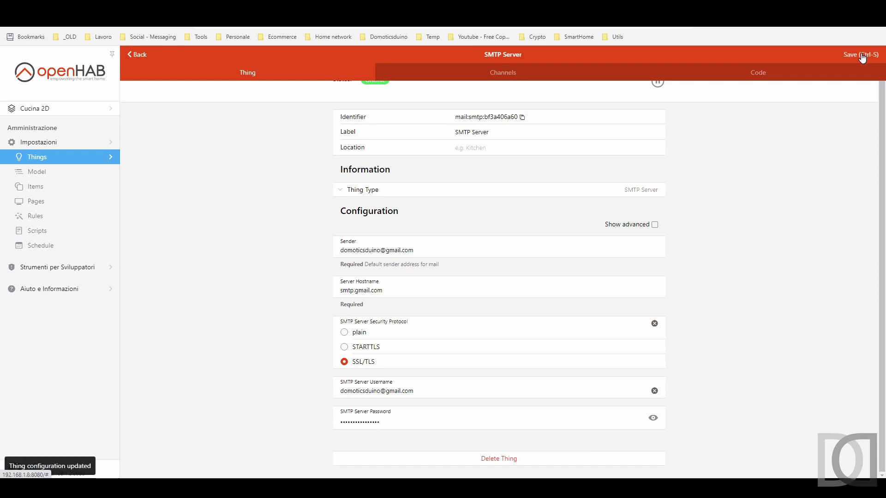
{"action": "left_click", "coordinate": [45, 155]}
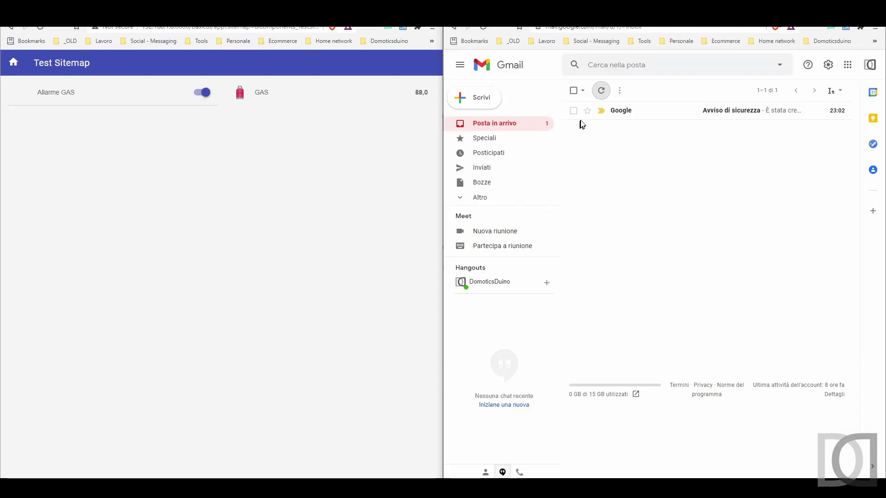
Step: Delete Google's security alert, toggle Allarme GAS off and on, and open the arriving ALLARME GAS email
{"action": "left_click", "coordinate": [574, 111]}
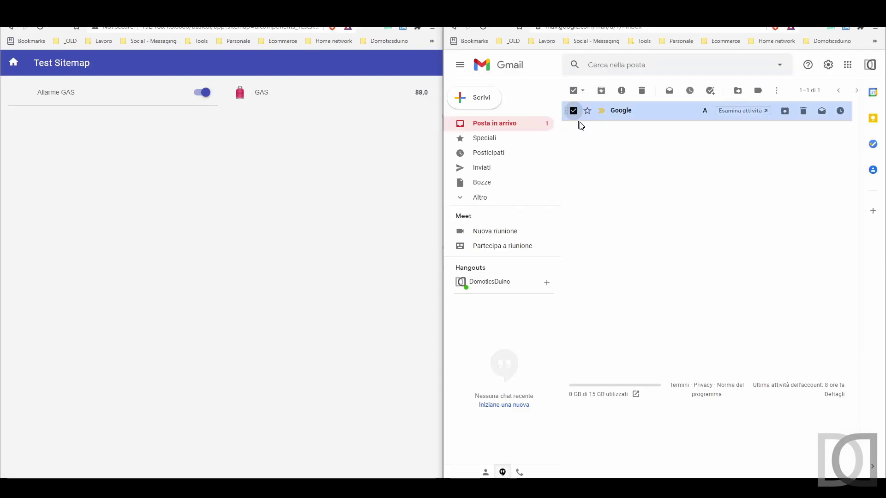
{"action": "left_click", "coordinate": [642, 91]}
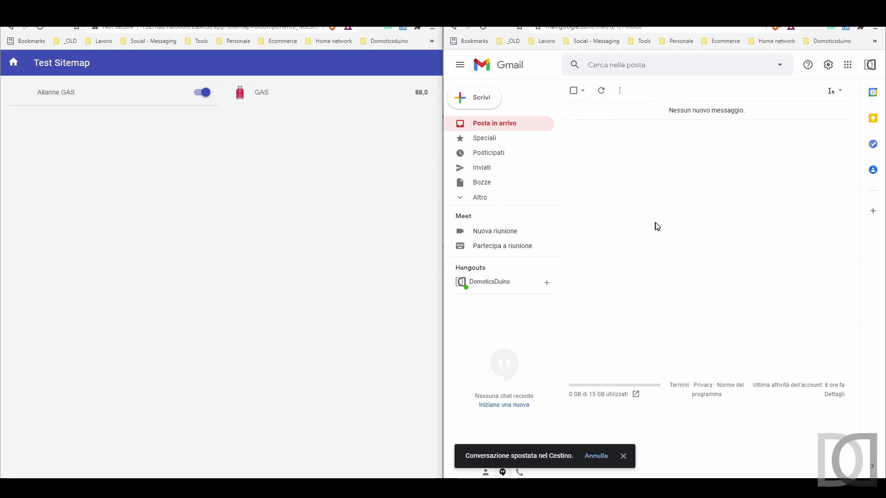
{"action": "left_click", "coordinate": [244, 225]}
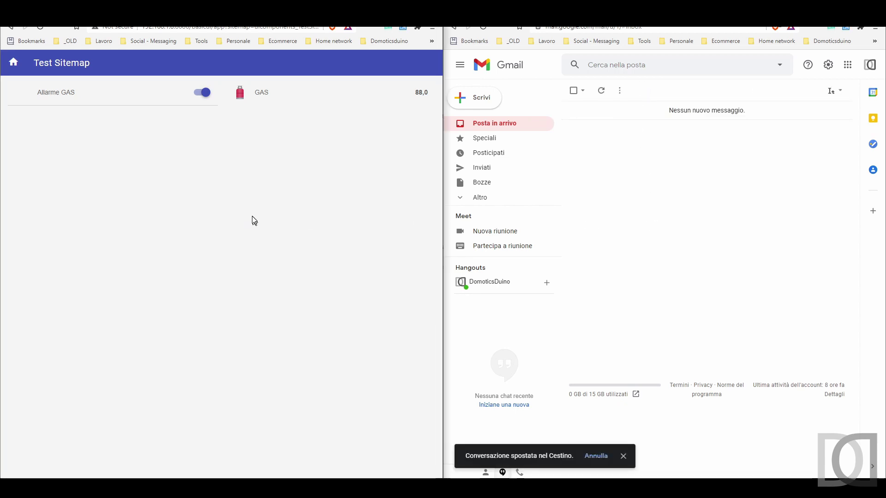
{"action": "left_click", "coordinate": [202, 94]}
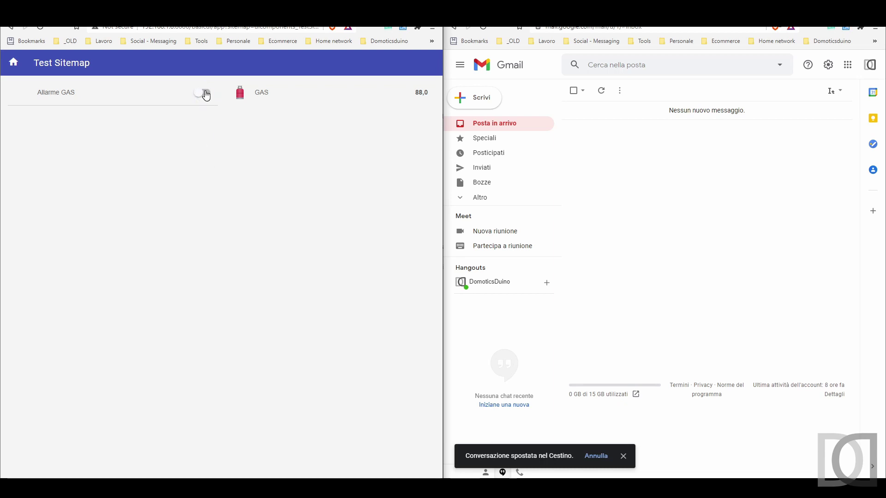
{"action": "left_click", "coordinate": [205, 94]}
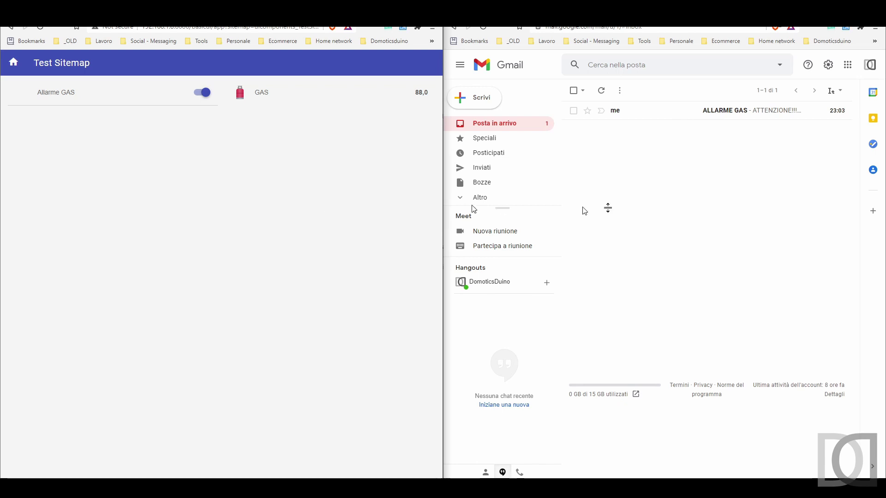
{"action": "left_click", "coordinate": [752, 116]}
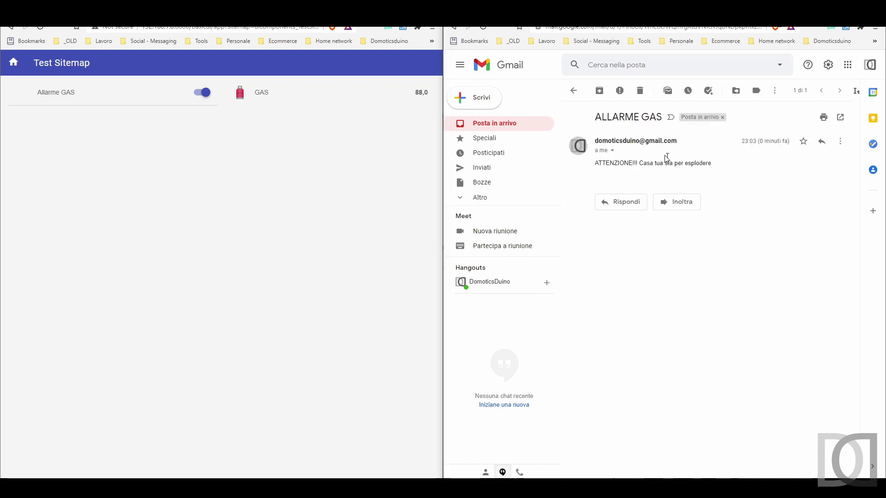